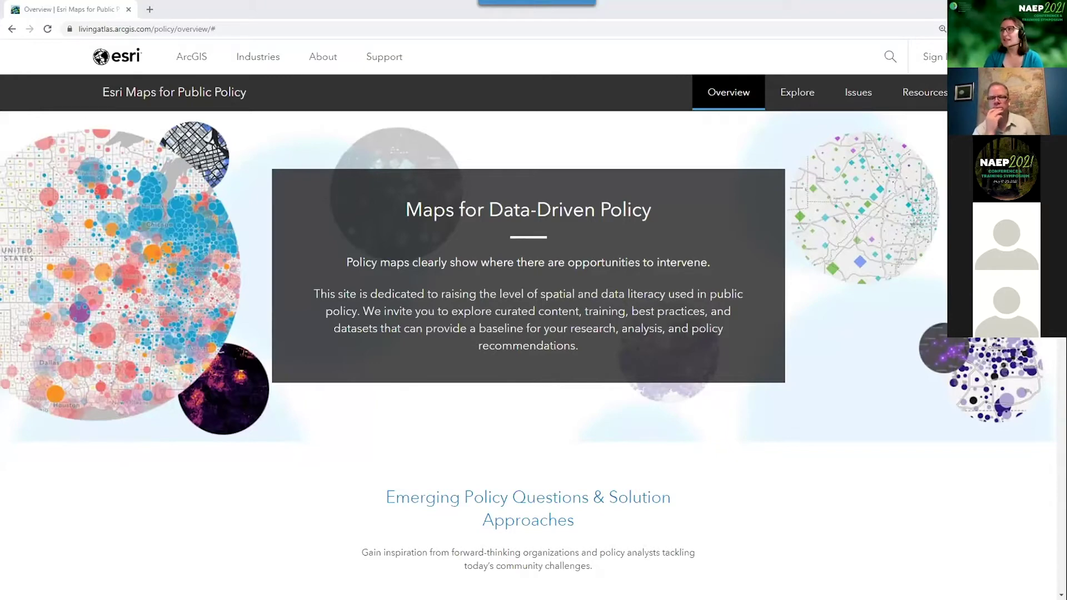
- Scroll the Overview page down to the Emerging Policy Questions section
{"action": "scroll", "coordinate": [474, 319], "scroll_direction": "down", "scroll_amount": 2}
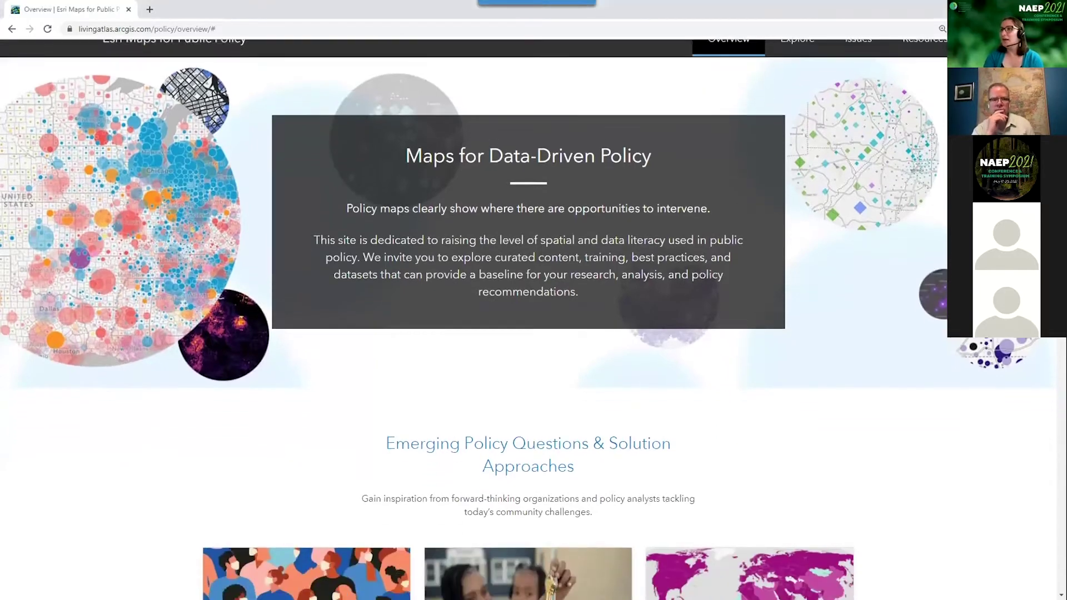
{"action": "scroll", "coordinate": [473, 319], "scroll_direction": "down", "scroll_amount": 1}
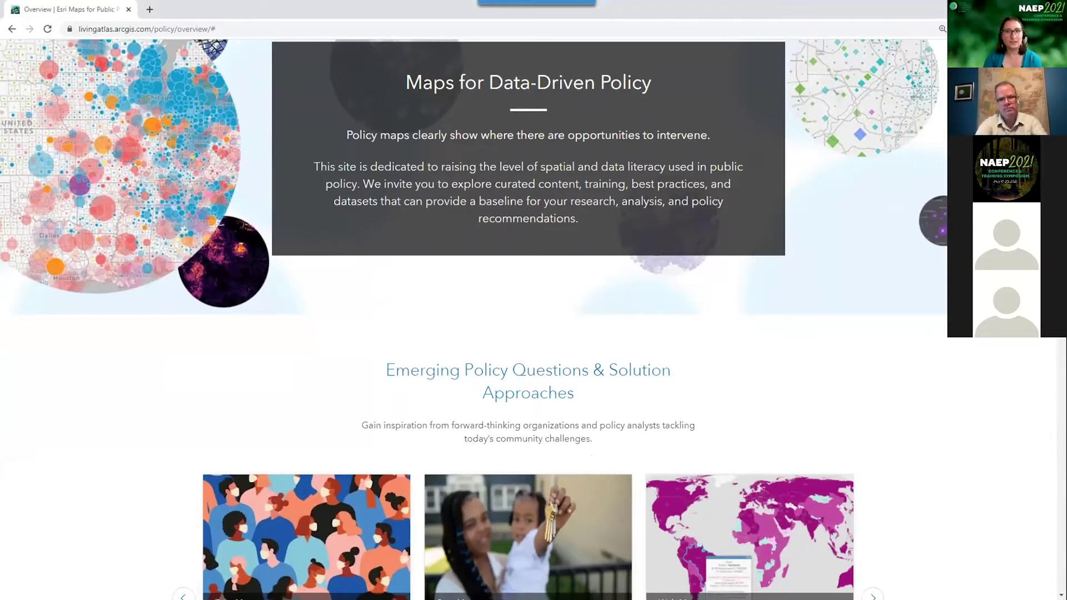
{"action": "scroll", "coordinate": [1047, 356], "scroll_direction": "down", "scroll_amount": 10}
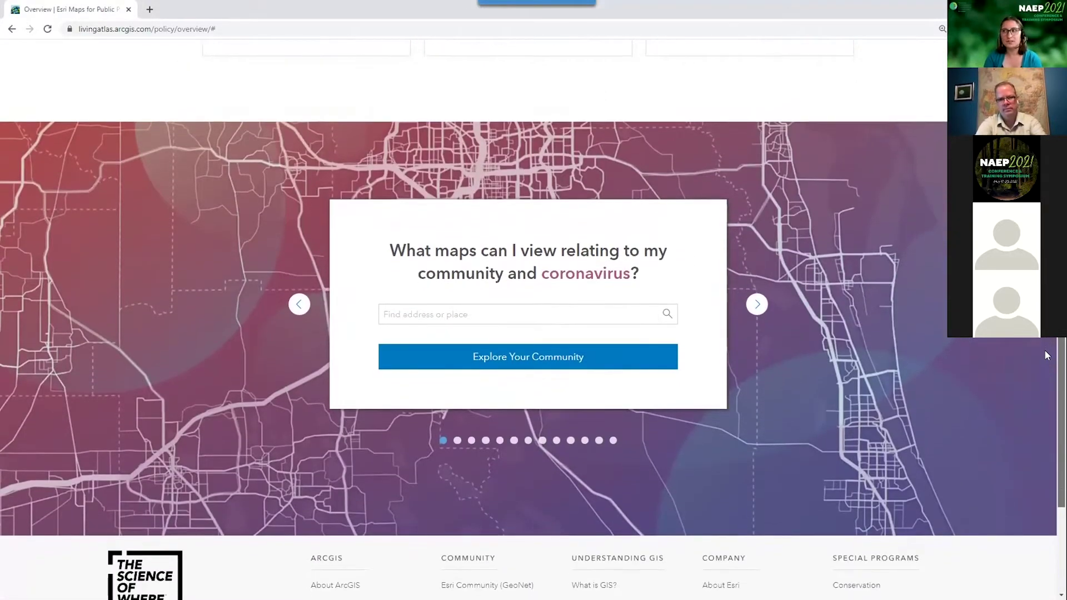
{"action": "scroll", "coordinate": [1047, 356], "scroll_direction": "down", "scroll_amount": 1}
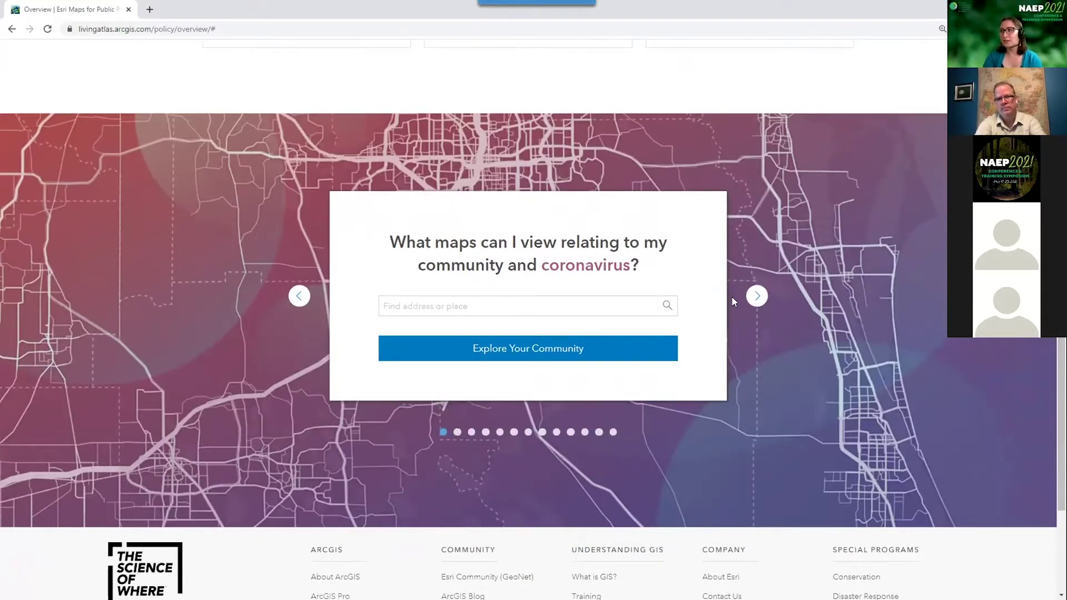
{"action": "left_click", "coordinate": [756, 295]}
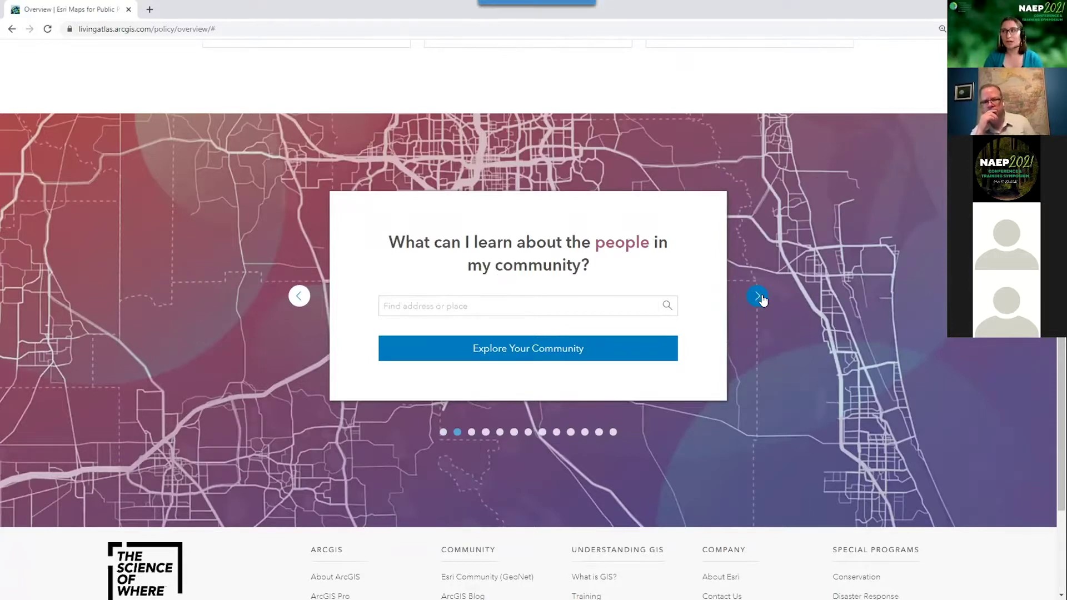
{"action": "left_click", "coordinate": [759, 299]}
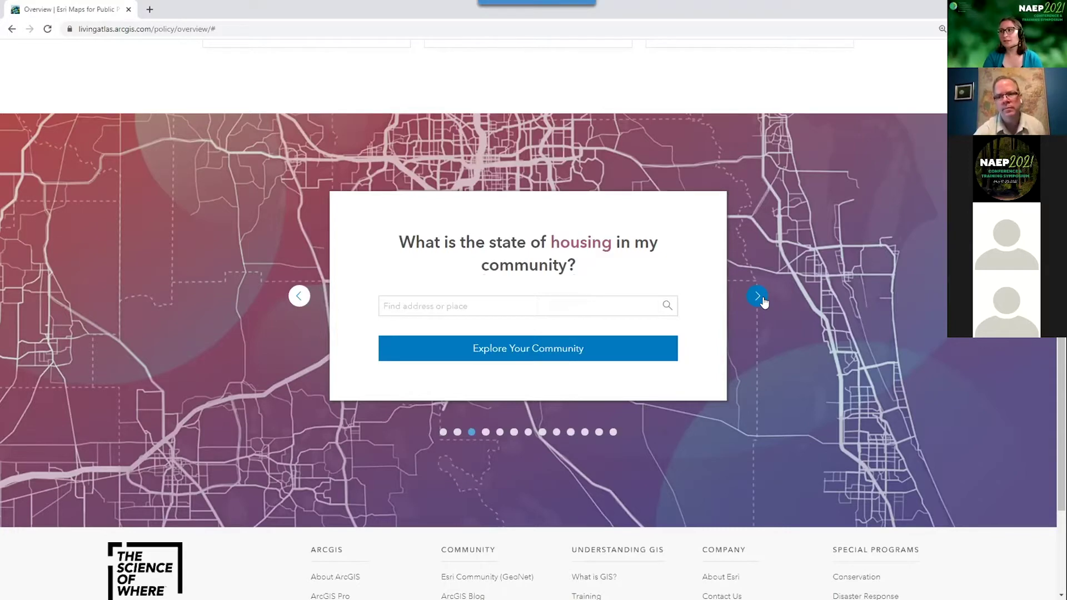
{"action": "left_click", "coordinate": [513, 432]}
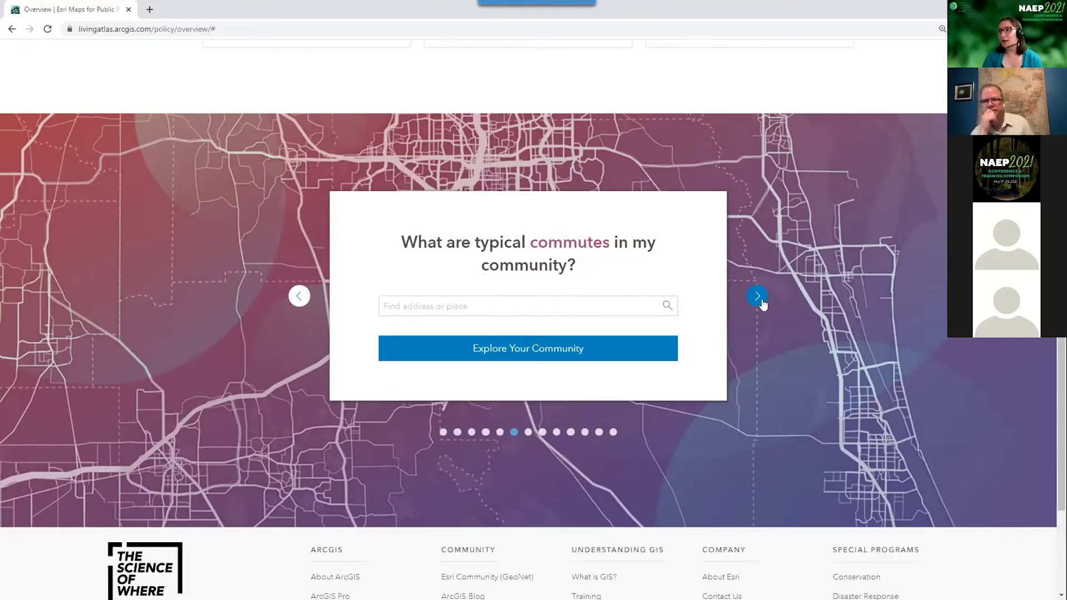
{"action": "left_click", "coordinate": [757, 296]}
{"action": "left_click", "coordinate": [414, 305]}
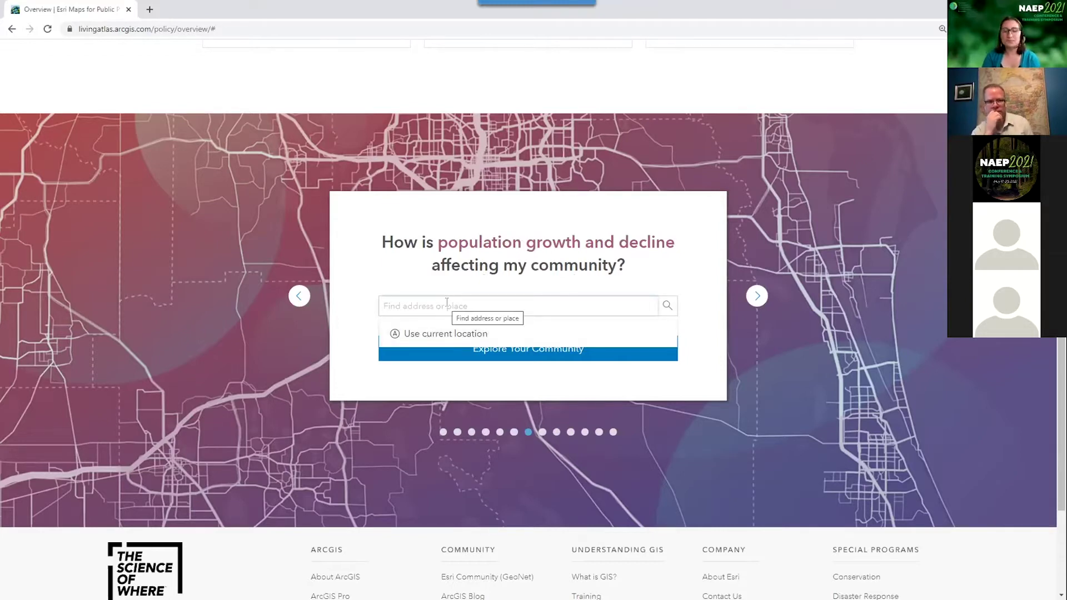
{"action": "scroll", "coordinate": [446, 302], "scroll_direction": "down", "scroll_amount": 1}
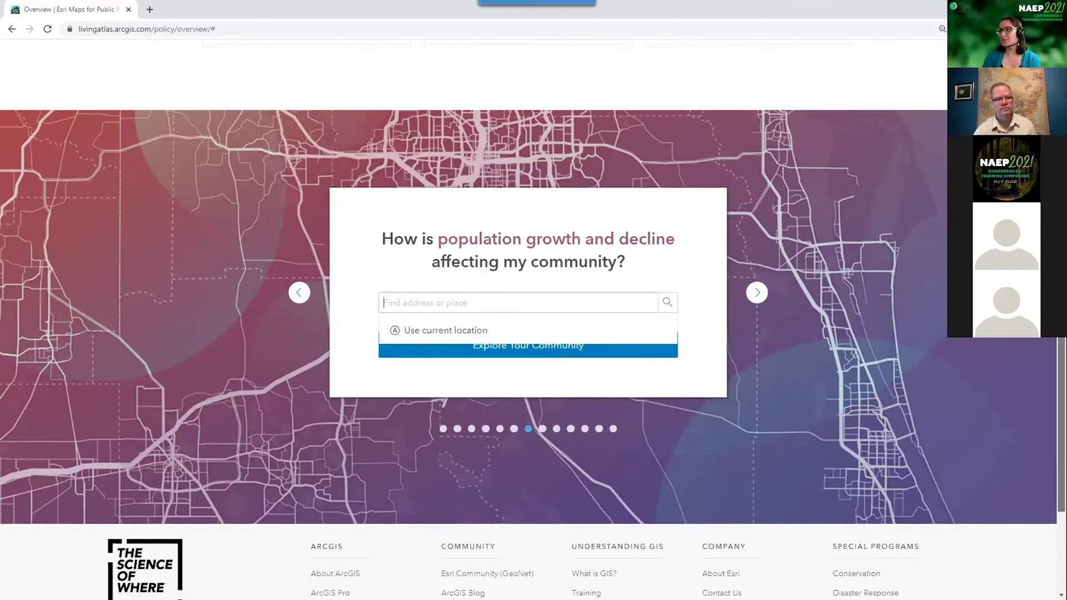
{"action": "scroll", "coordinate": [474, 318], "scroll_direction": "up", "scroll_amount": 10}
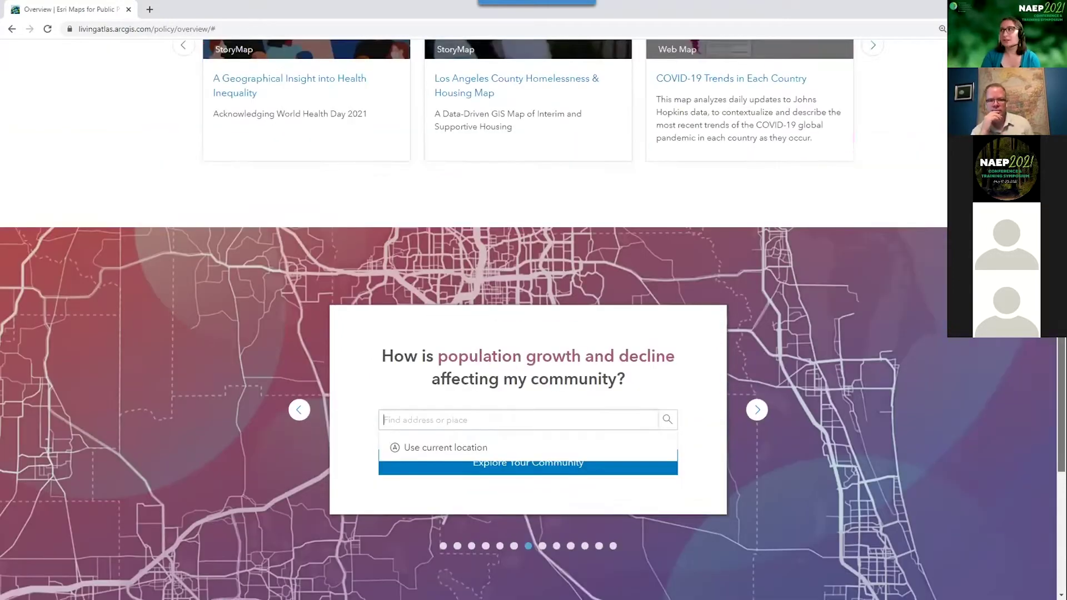
{"action": "scroll", "coordinate": [473, 318], "scroll_direction": "up", "scroll_amount": 2}
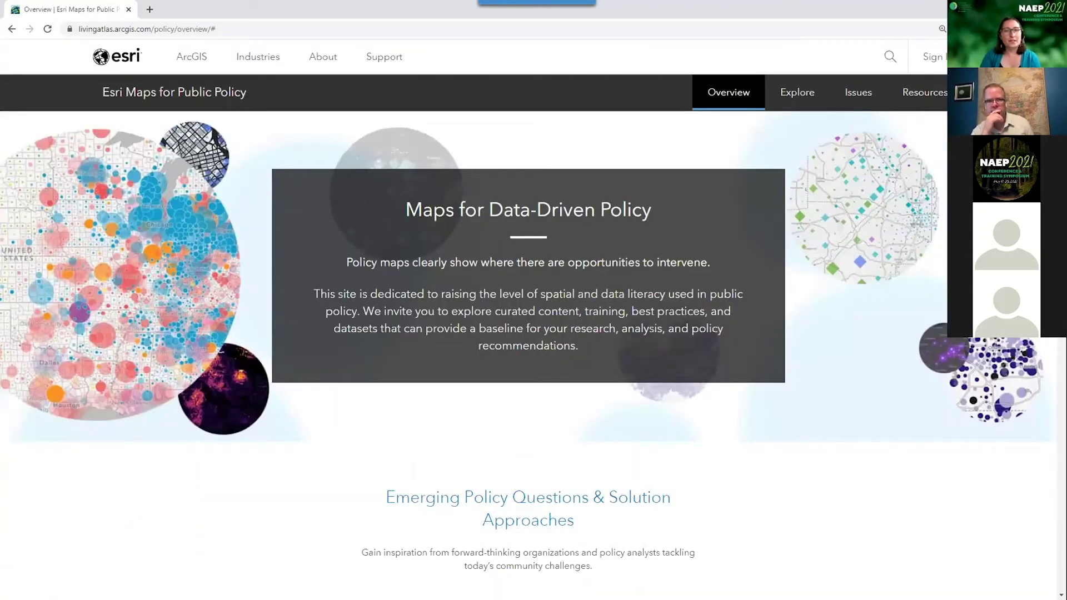
{"action": "left_click", "coordinate": [799, 97]}
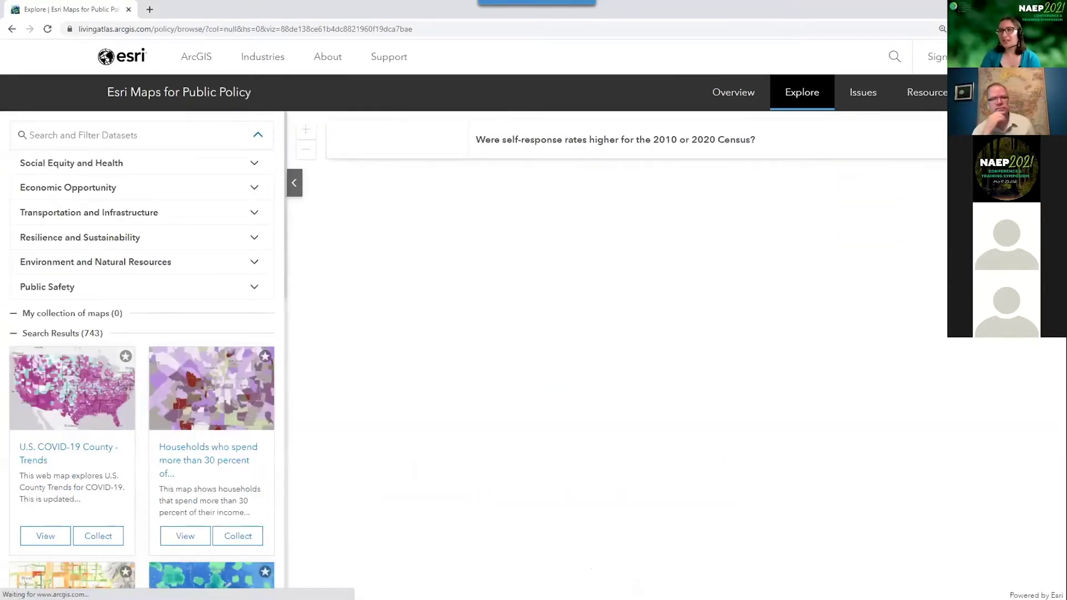
- Expand and collapse the Social Equity, Economic Opportunity and Environment topics, leaving Social Equity and Health open
{"action": "left_click", "coordinate": [257, 165]}
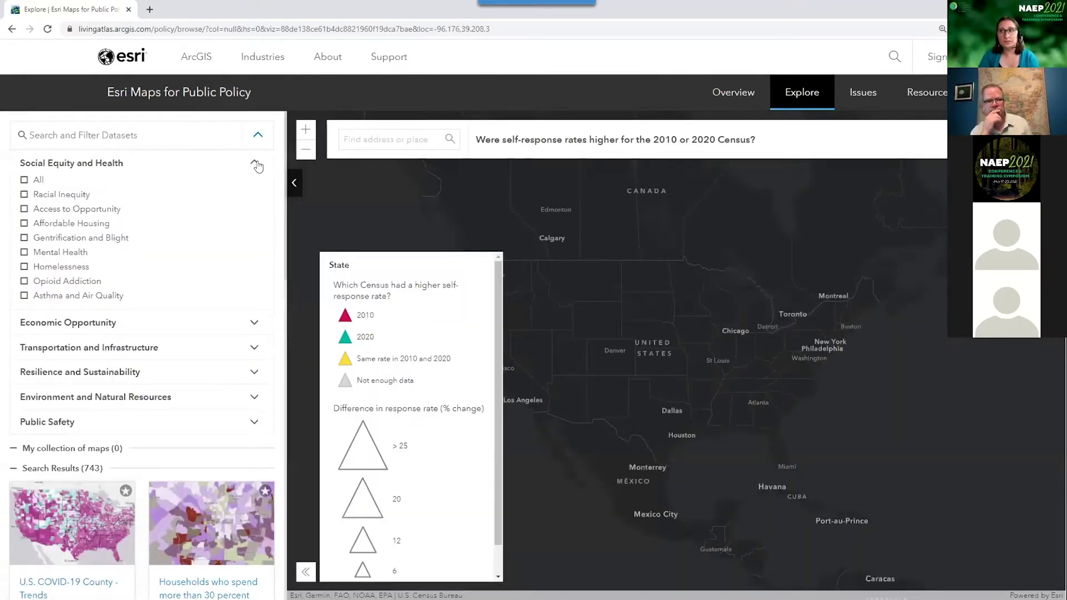
{"action": "left_click", "coordinate": [256, 164]}
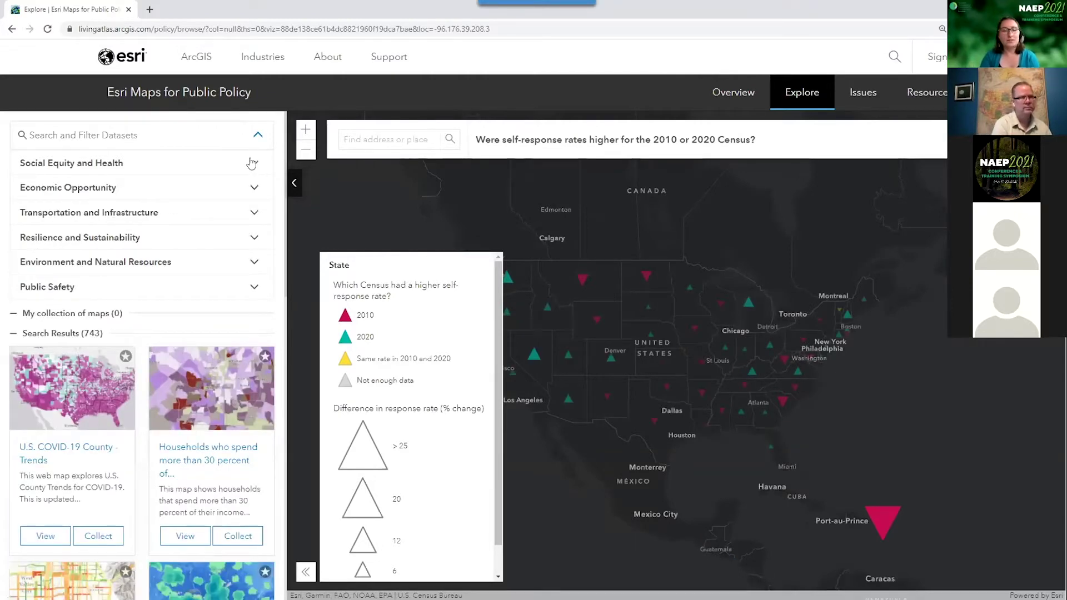
{"action": "left_click", "coordinate": [255, 187]}
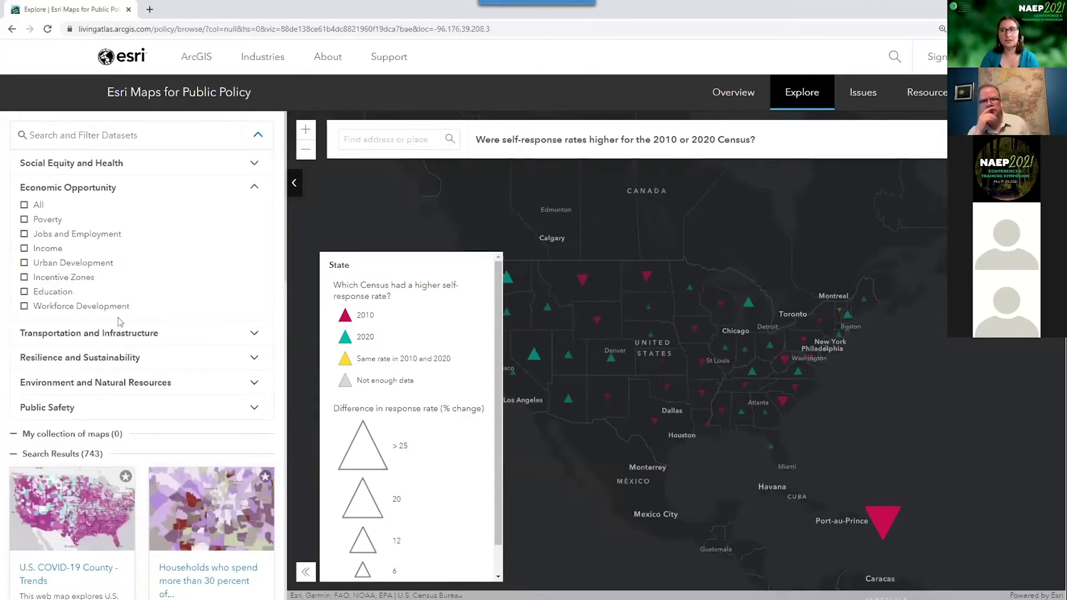
{"action": "left_click", "coordinate": [253, 190]}
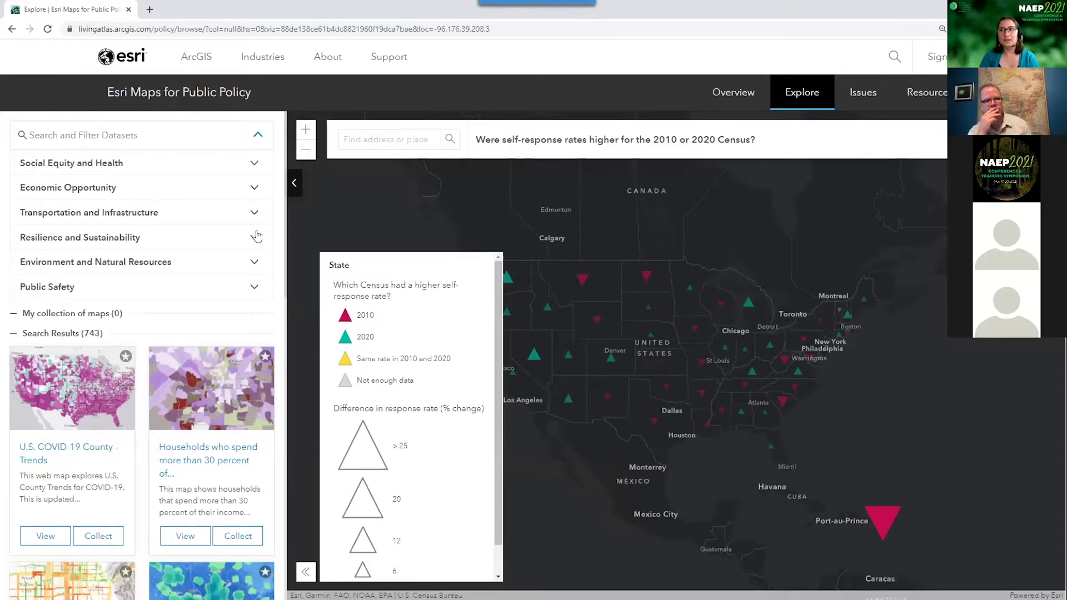
{"action": "left_click", "coordinate": [257, 262]}
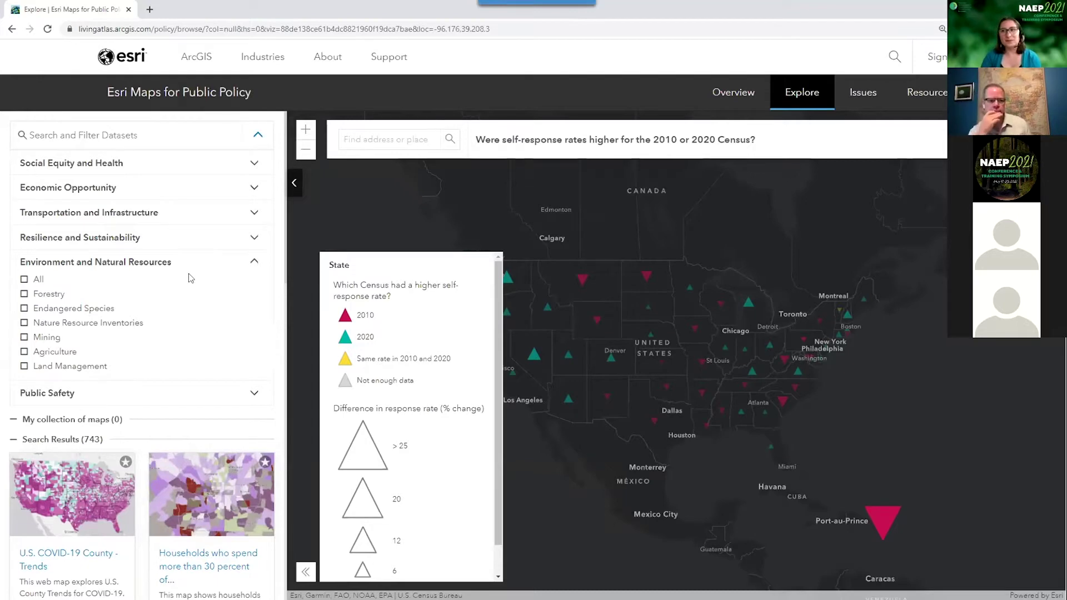
{"action": "left_click", "coordinate": [254, 264]}
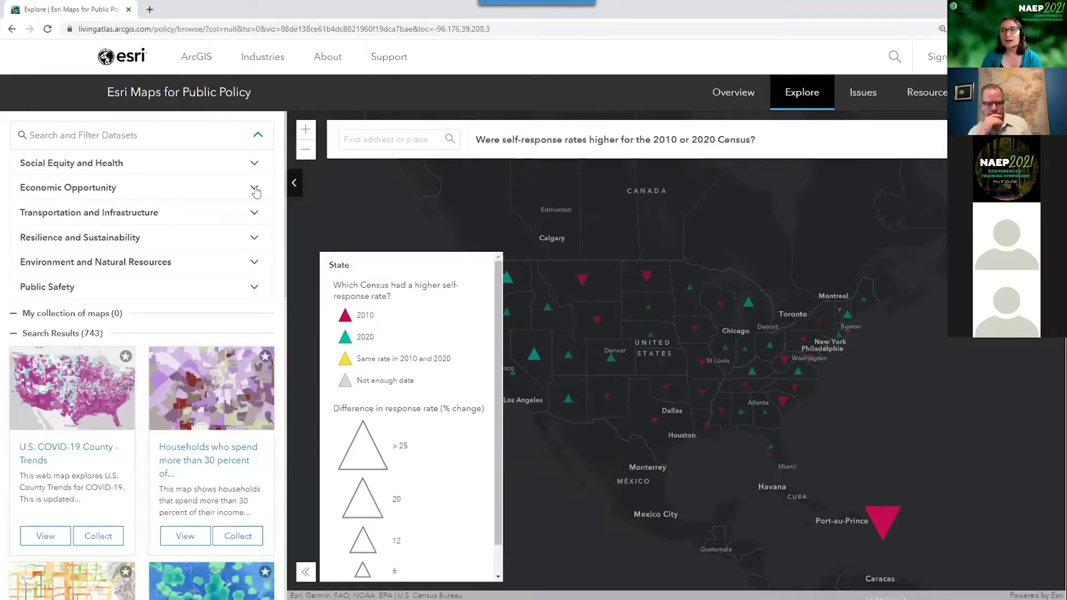
{"action": "left_click", "coordinate": [256, 165]}
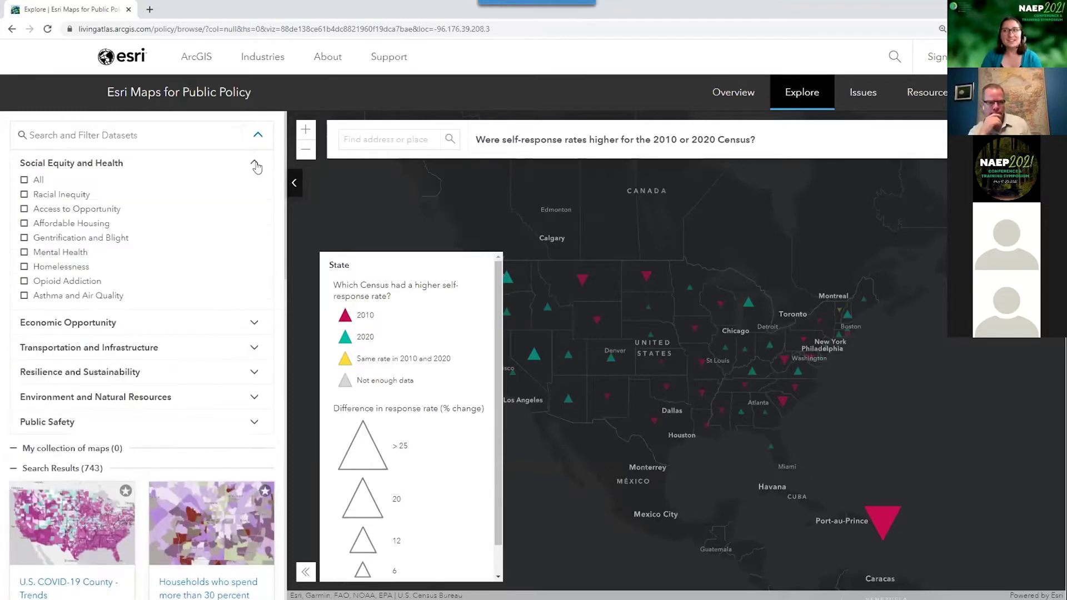
- Filter maps to Affordable Housing, zoom the map to Anaheim, and scroll through the results
{"action": "left_click", "coordinate": [24, 223]}
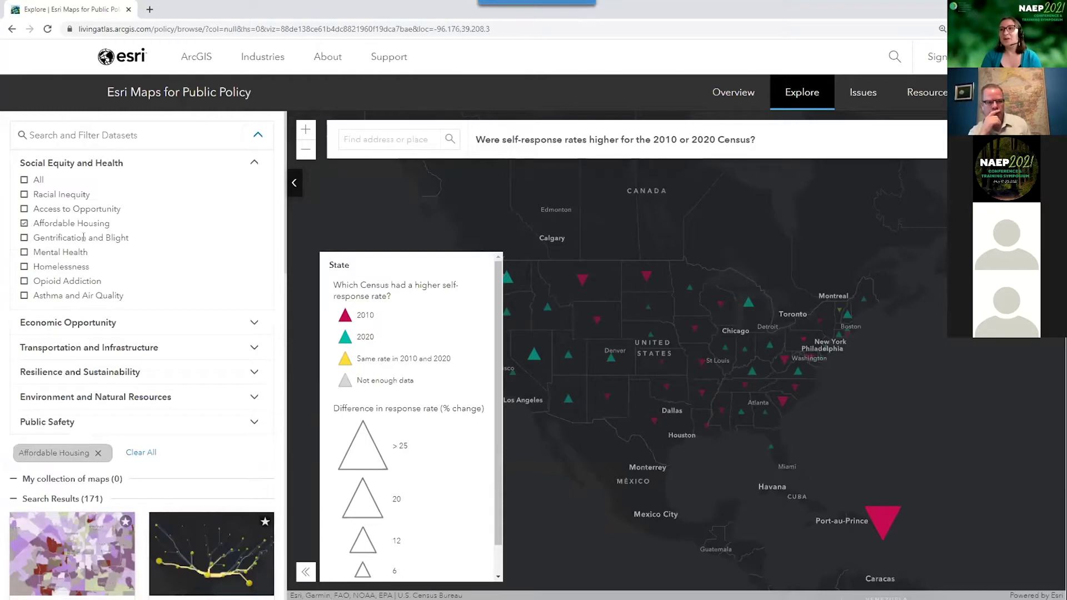
{"action": "left_click", "coordinate": [375, 139]}
{"action": "type", "text": "Ana"}
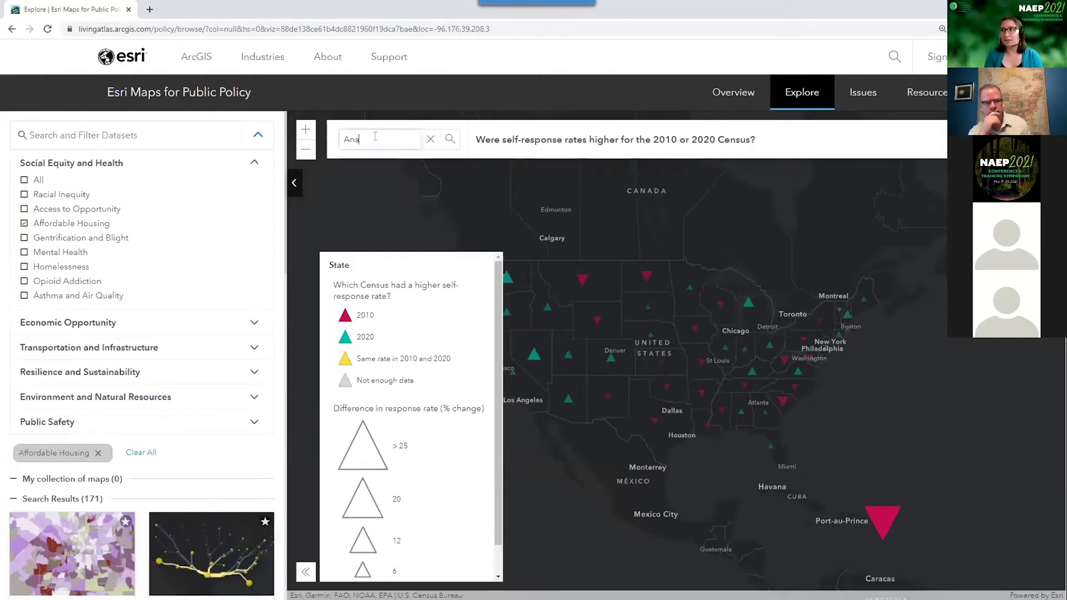
{"action": "key", "text": "Return"}
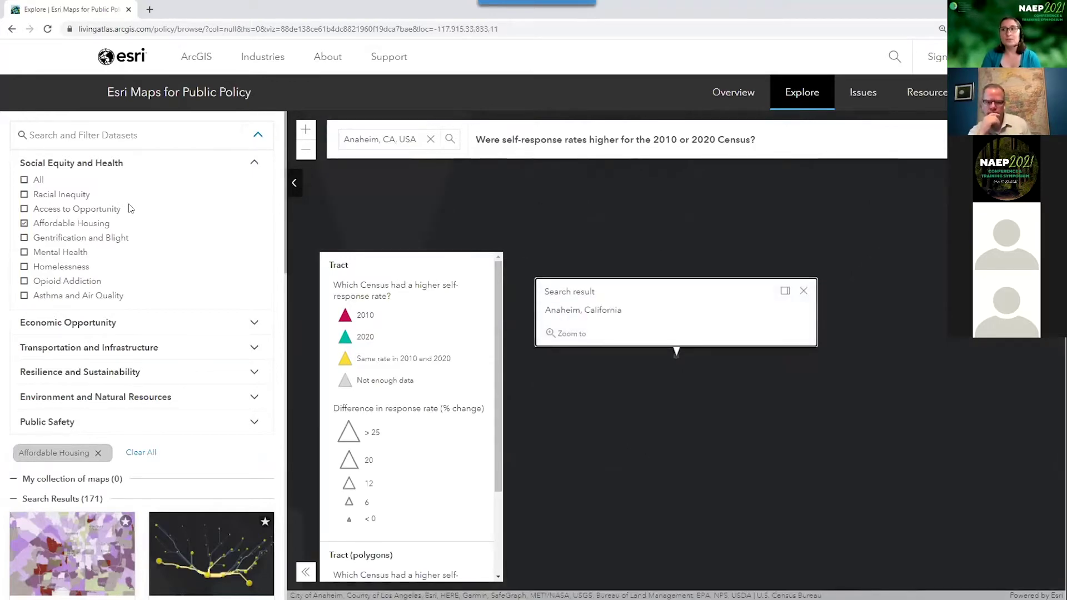
{"action": "scroll", "coordinate": [111, 219], "scroll_direction": "down", "scroll_amount": 5}
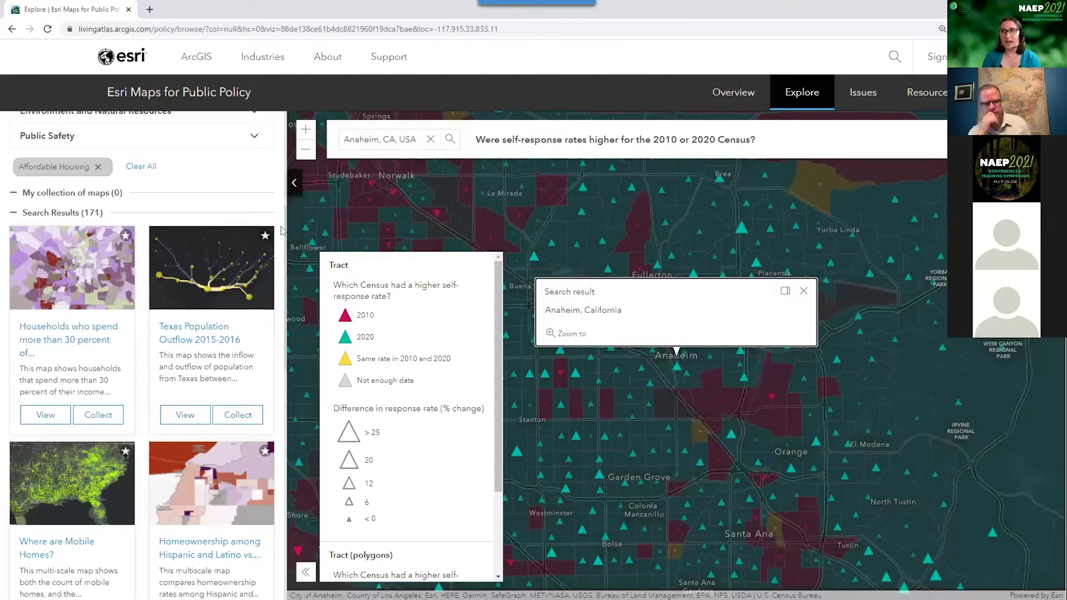
{"action": "scroll", "coordinate": [284, 256], "scroll_direction": "down", "scroll_amount": 1}
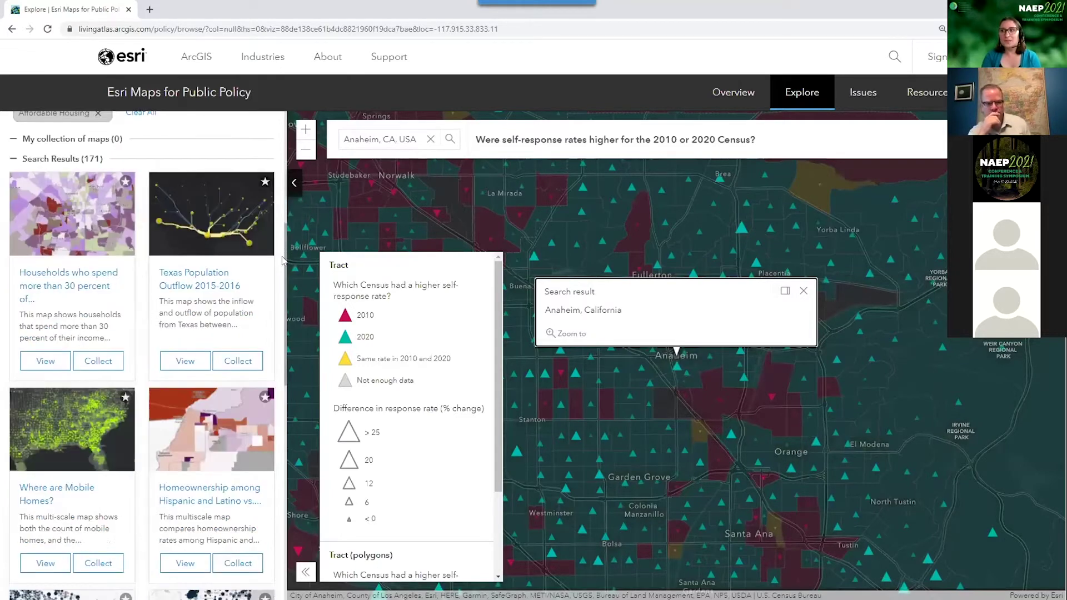
{"action": "scroll", "coordinate": [283, 272], "scroll_direction": "down", "scroll_amount": 1}
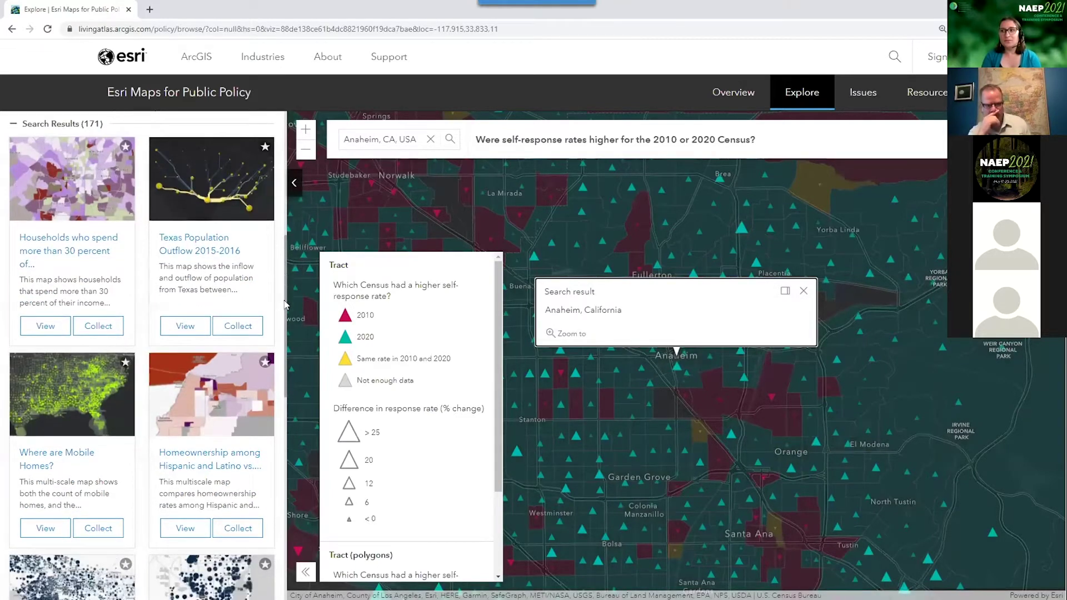
- Open Where are Mobile Homes?, inspect Census Tract 891.04, and add the map to the collection
{"action": "scroll", "coordinate": [81, 297], "scroll_direction": "down", "scroll_amount": 3}
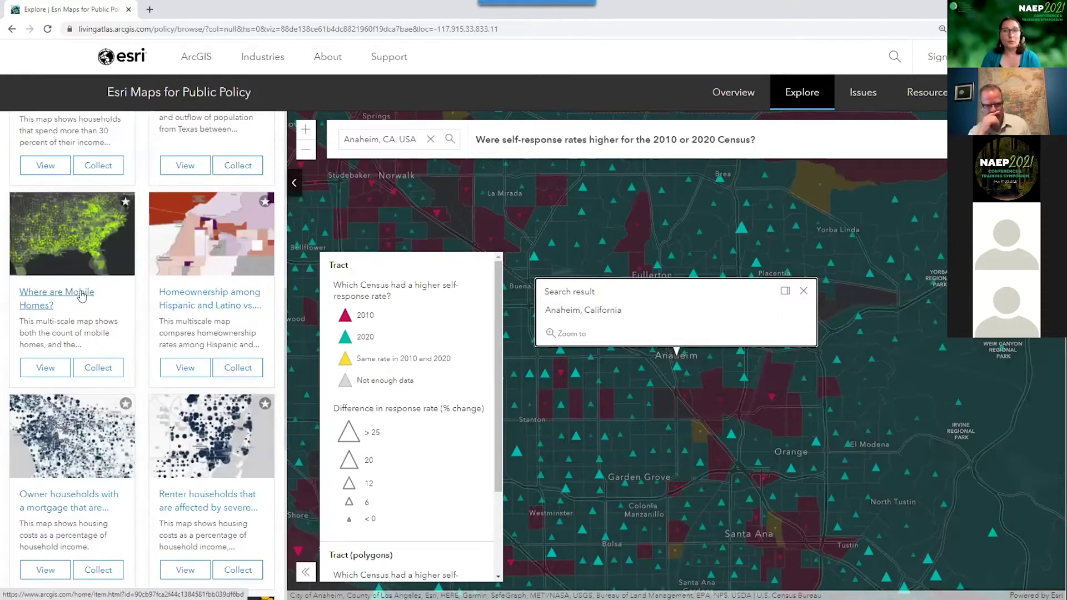
{"action": "left_click", "coordinate": [48, 367]}
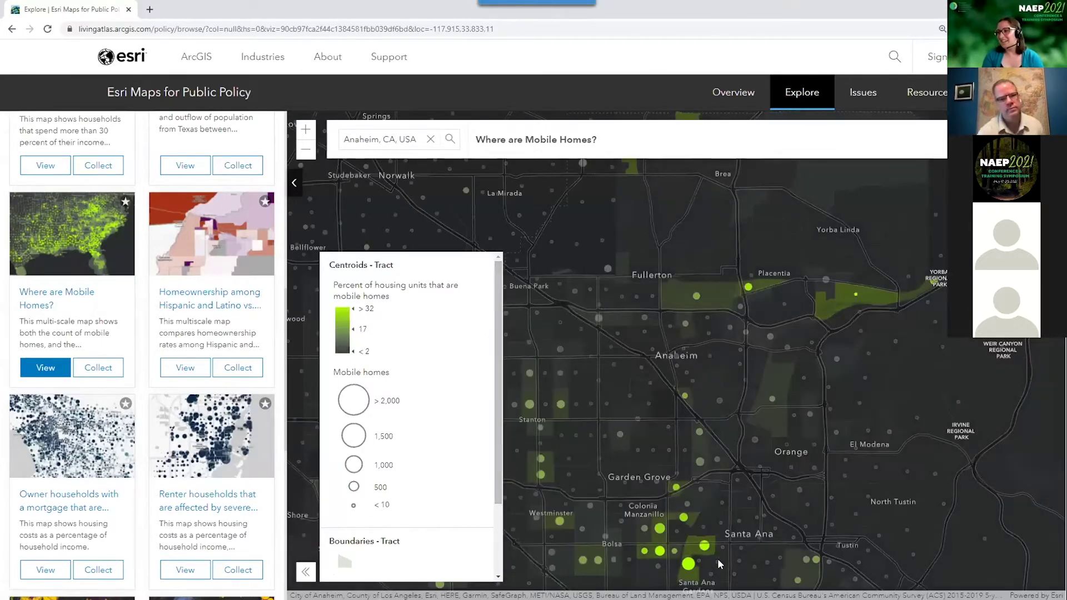
{"action": "left_click_drag", "start_coordinate": [718, 558], "coordinate": [717, 527]}
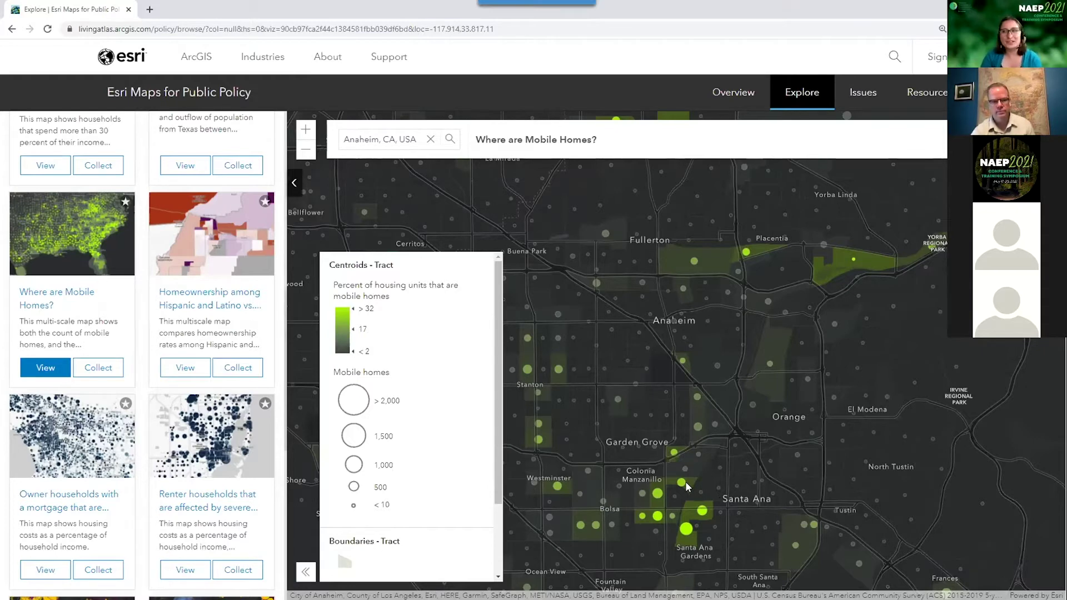
{"action": "left_click", "coordinate": [685, 481]}
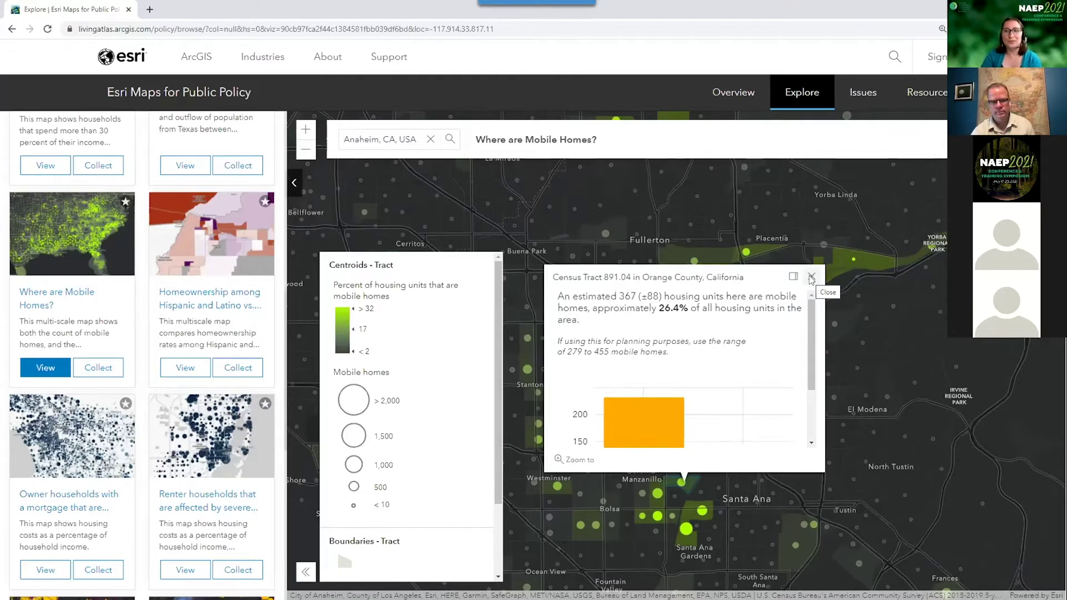
{"action": "left_click", "coordinate": [102, 367]}
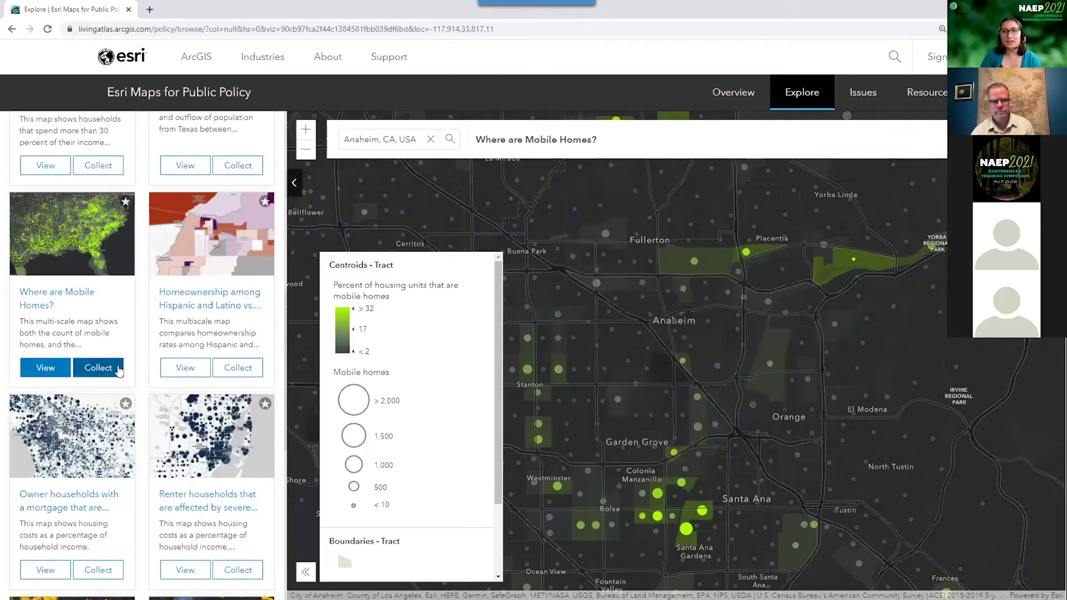
{"action": "left_click", "coordinate": [117, 371]}
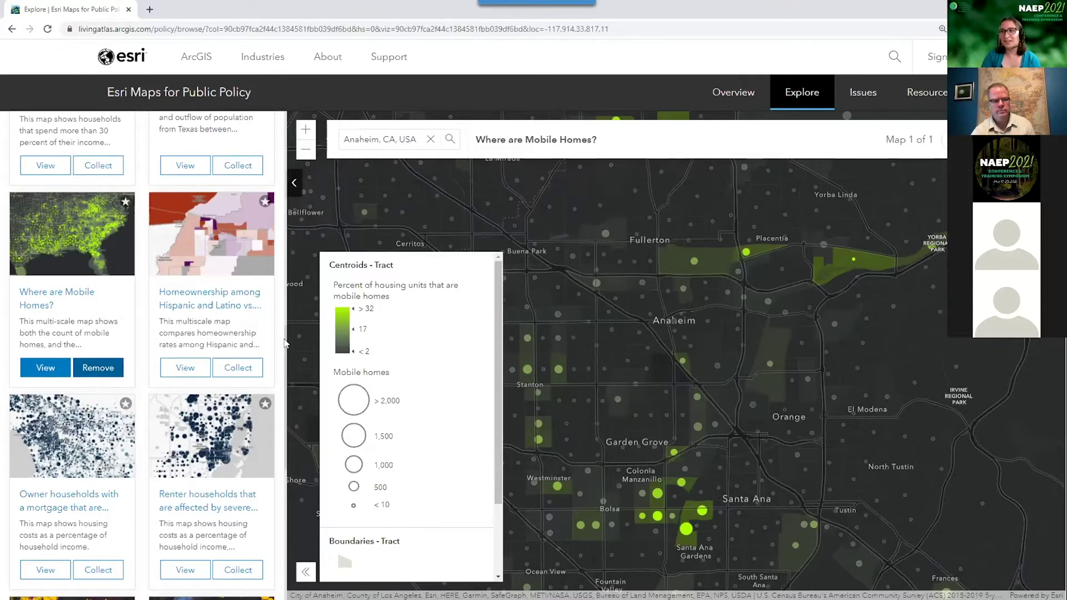
{"action": "left_click_drag", "start_coordinate": [284, 343], "coordinate": [282, 476]}
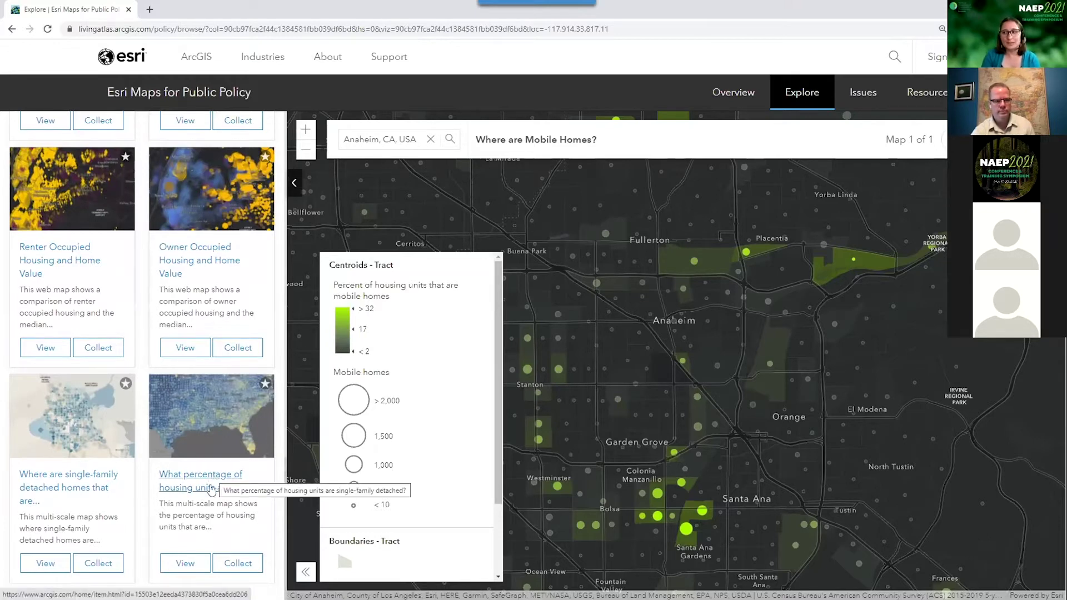
- Open the single-family detached map, review its 62% national legend figure, and collect it
{"action": "left_click", "coordinate": [182, 563]}
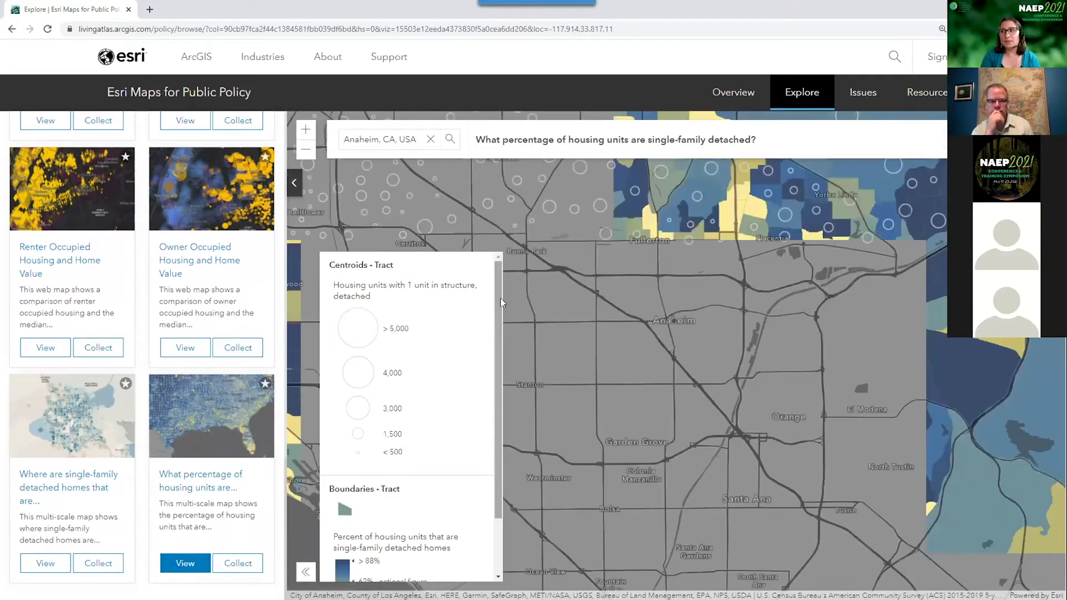
{"action": "left_click_drag", "start_coordinate": [500, 315], "coordinate": [496, 386]}
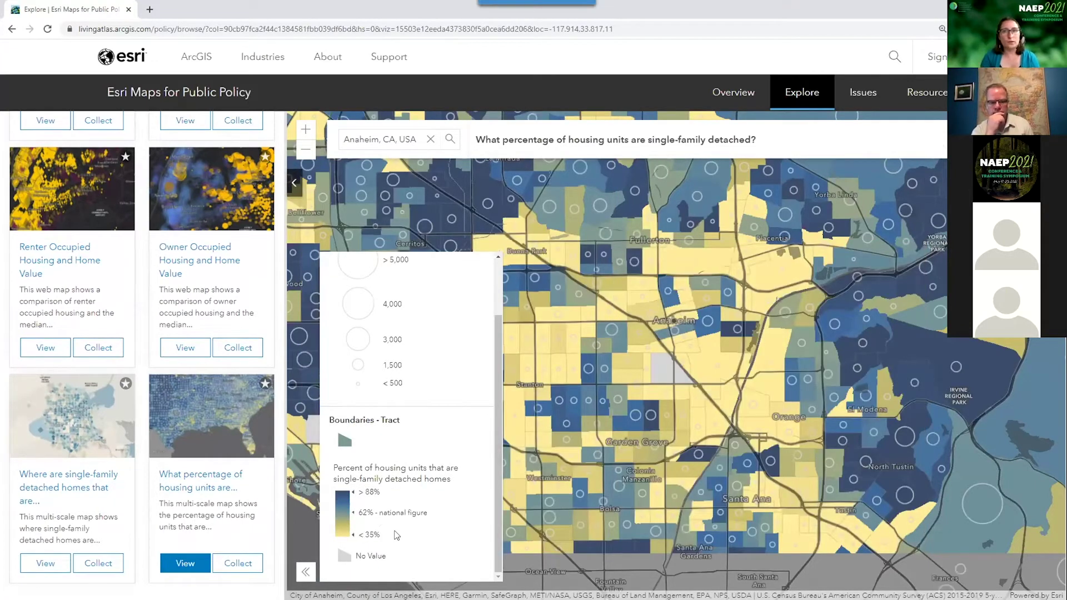
{"action": "left_click_drag", "start_coordinate": [425, 510], "coordinate": [356, 512]}
{"action": "left_click", "coordinate": [415, 534]}
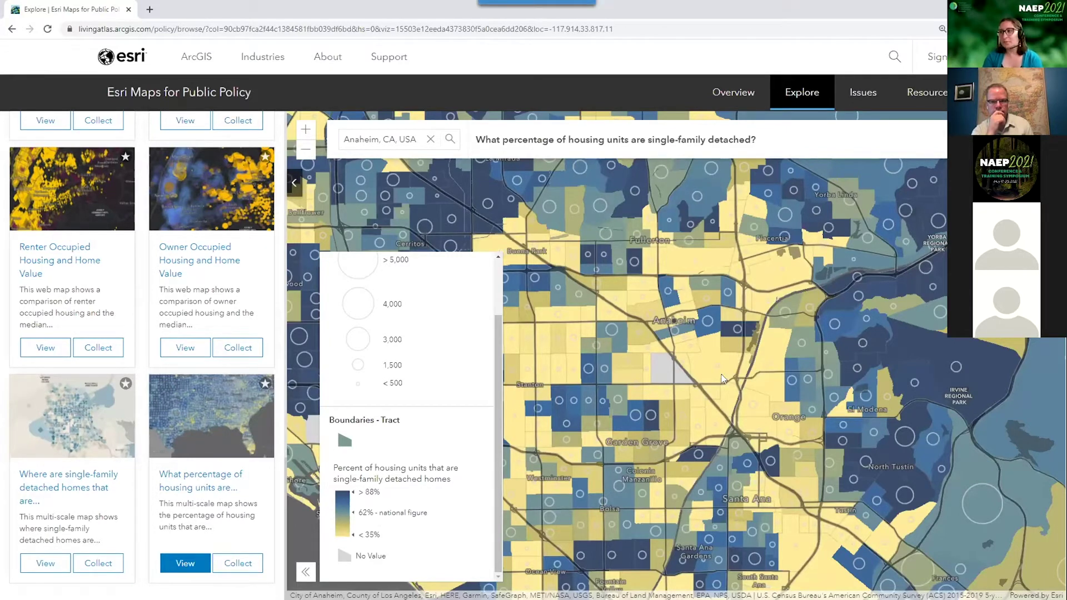
{"action": "left_click_drag", "start_coordinate": [496, 364], "coordinate": [497, 275]}
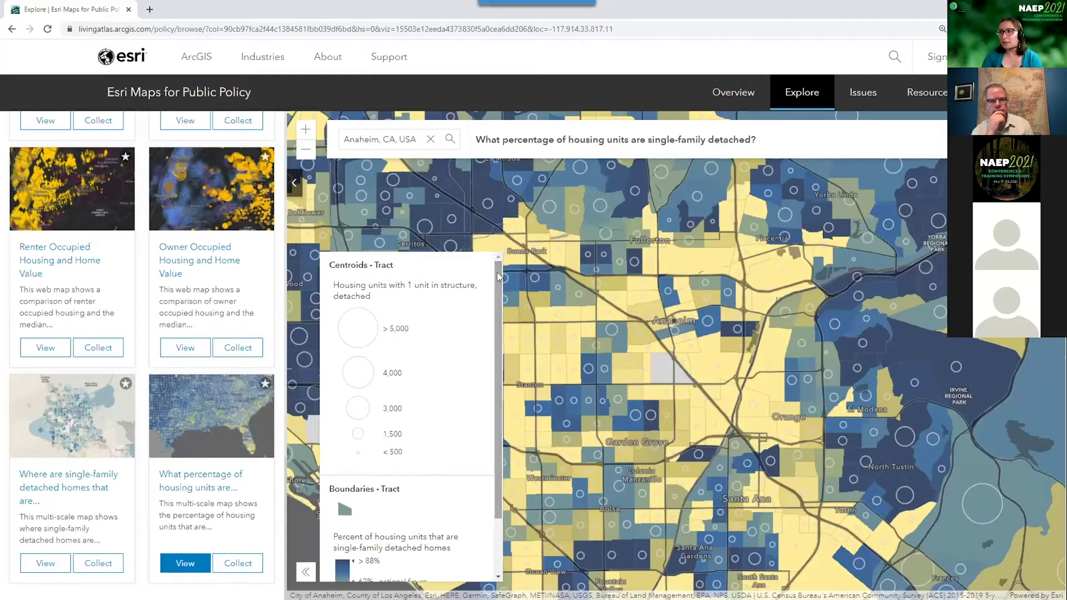
{"action": "left_click", "coordinate": [247, 565]}
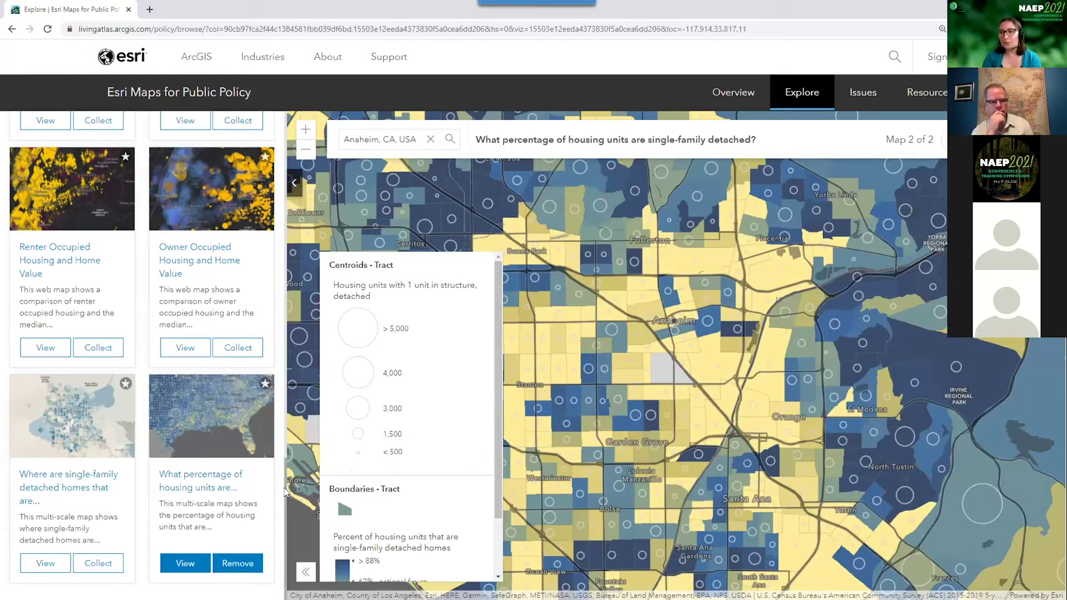
- Open the severe renter housing costs map and note its 50.0 percent legend threshold
{"action": "scroll", "coordinate": [272, 453], "scroll_direction": "up", "scroll_amount": 1}
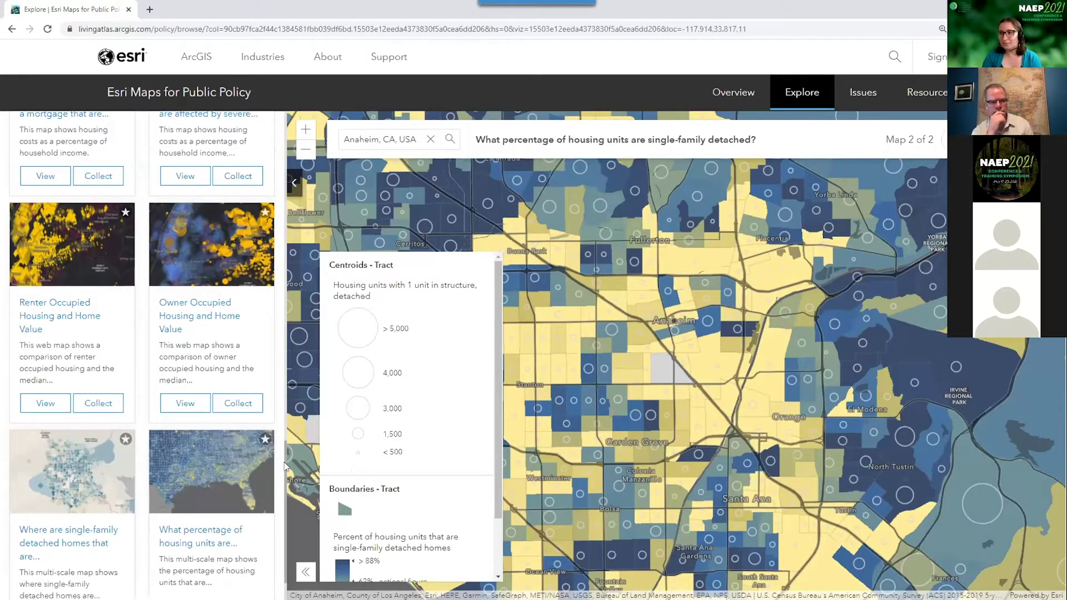
{"action": "scroll", "coordinate": [277, 500], "scroll_direction": "down", "scroll_amount": 1}
{"action": "scroll", "coordinate": [279, 511], "scroll_direction": "up", "scroll_amount": 5}
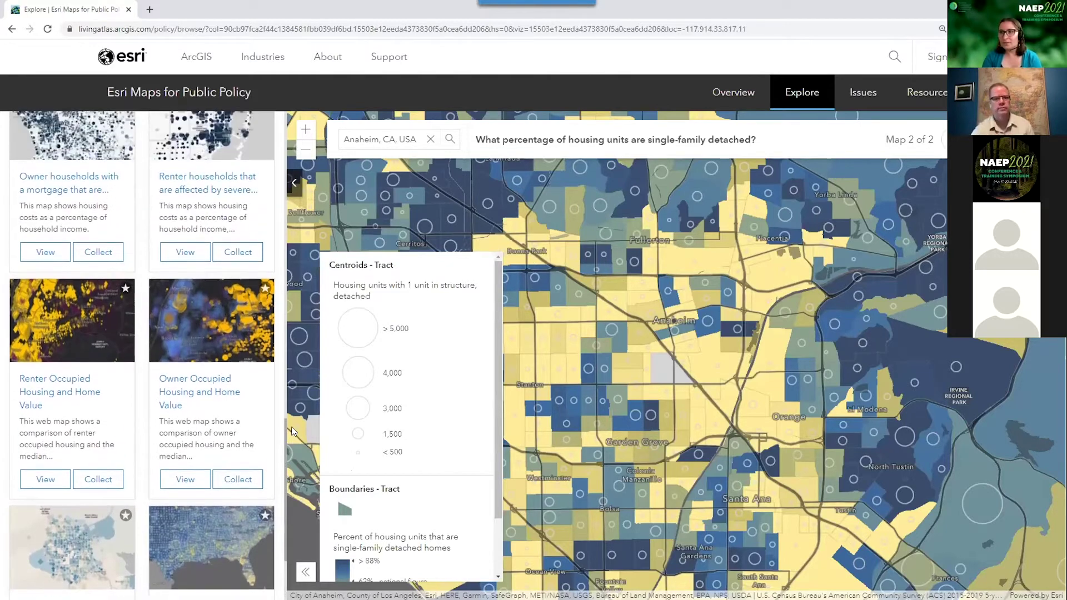
{"action": "scroll", "coordinate": [300, 375], "scroll_direction": "up", "scroll_amount": 1}
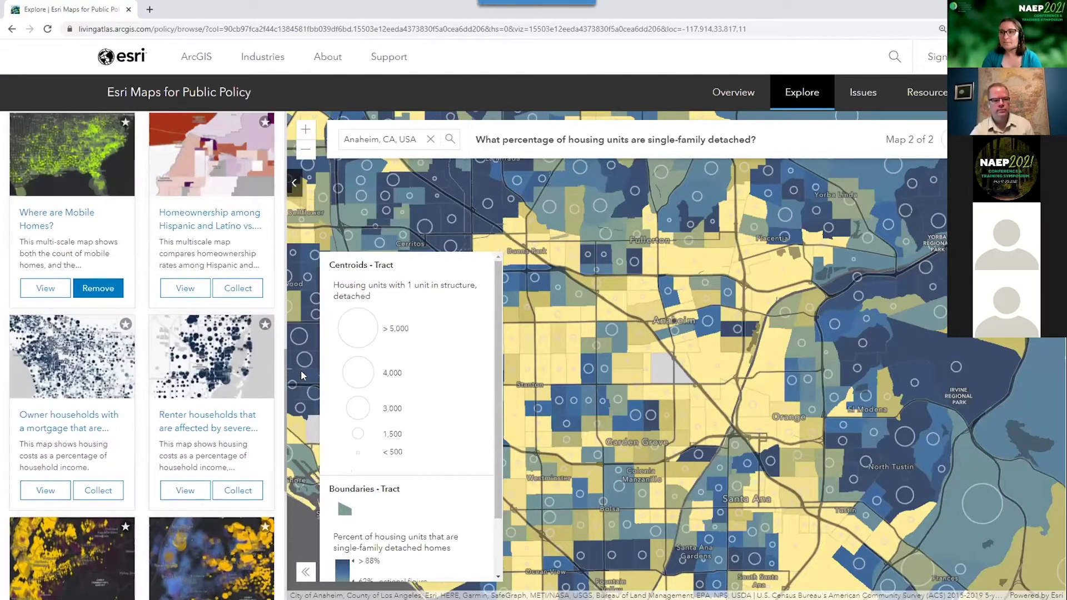
{"action": "scroll", "coordinate": [301, 364], "scroll_direction": "up", "scroll_amount": 1}
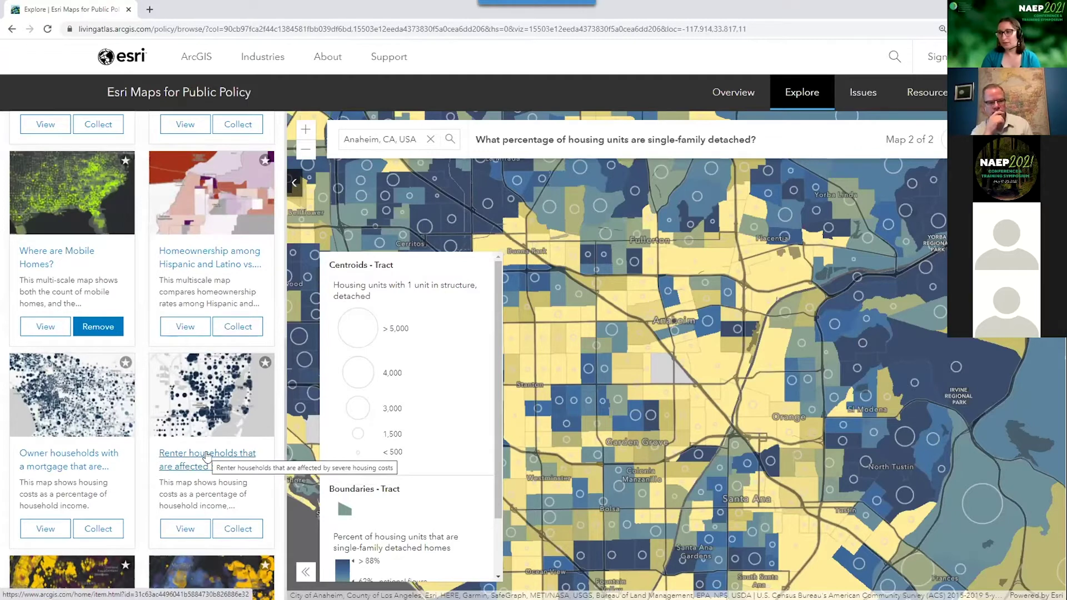
{"action": "left_click", "coordinate": [183, 534]}
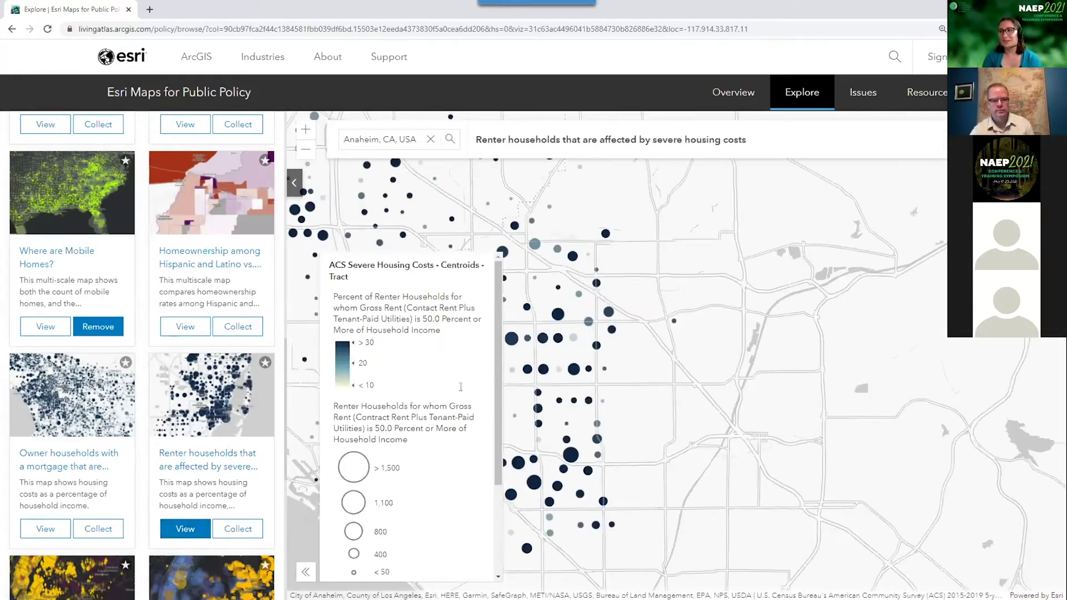
{"action": "left_click_drag", "start_coordinate": [420, 318], "coordinate": [444, 319]}
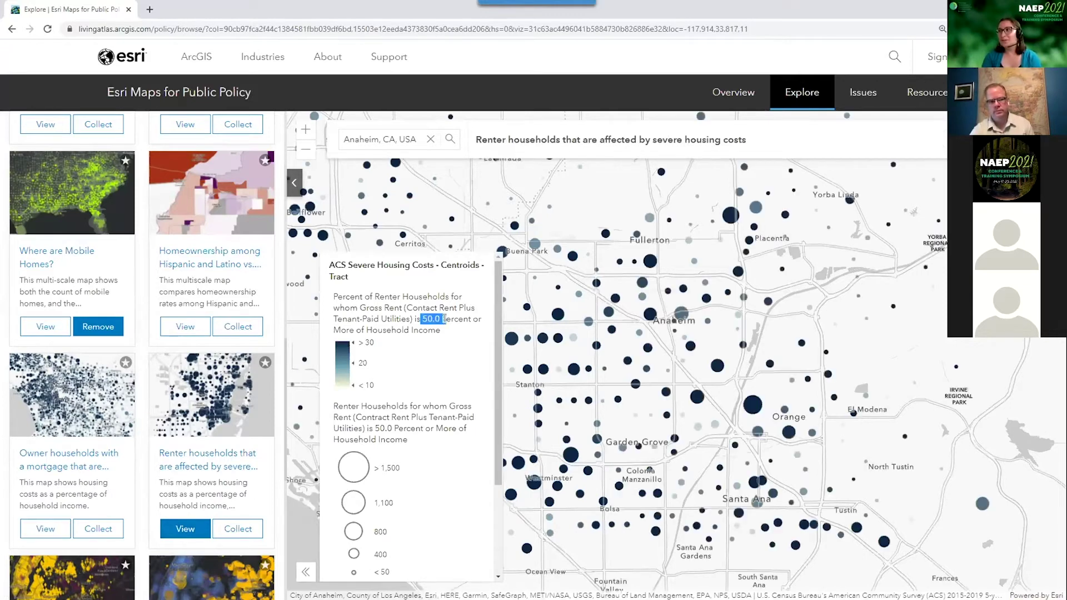
{"action": "left_click", "coordinate": [450, 333]}
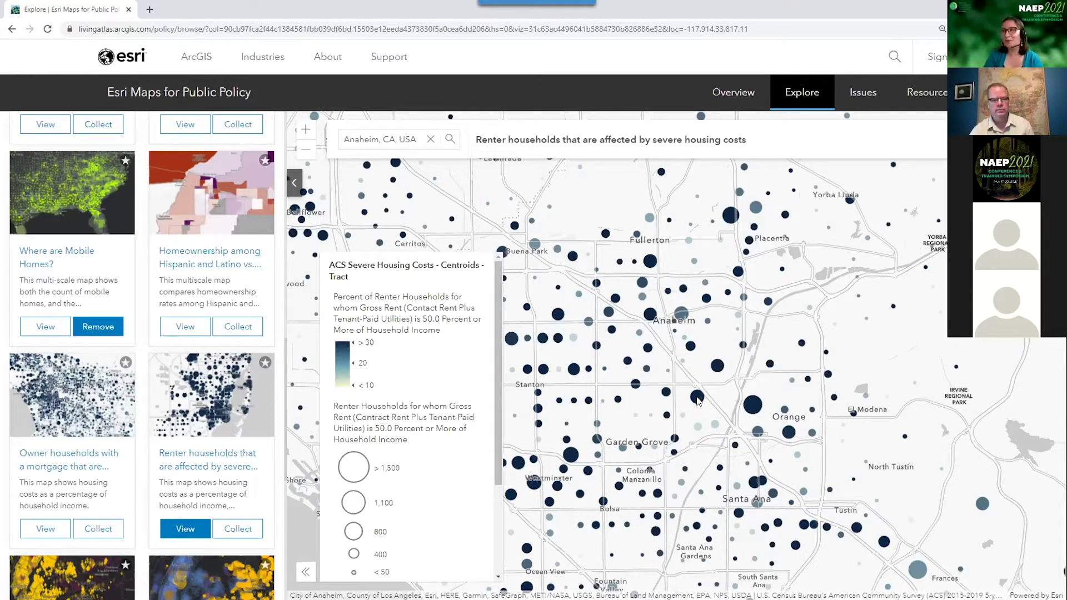
- Check Census Tract 875.04's details, then add the map to the collection
{"action": "left_click", "coordinate": [698, 399]}
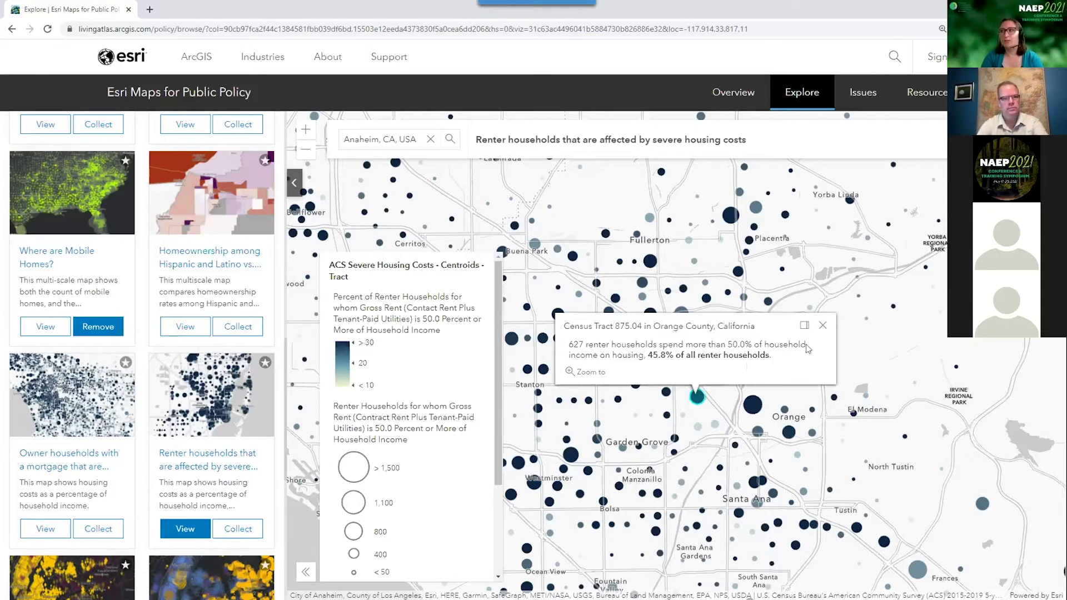
{"action": "left_click", "coordinate": [823, 326]}
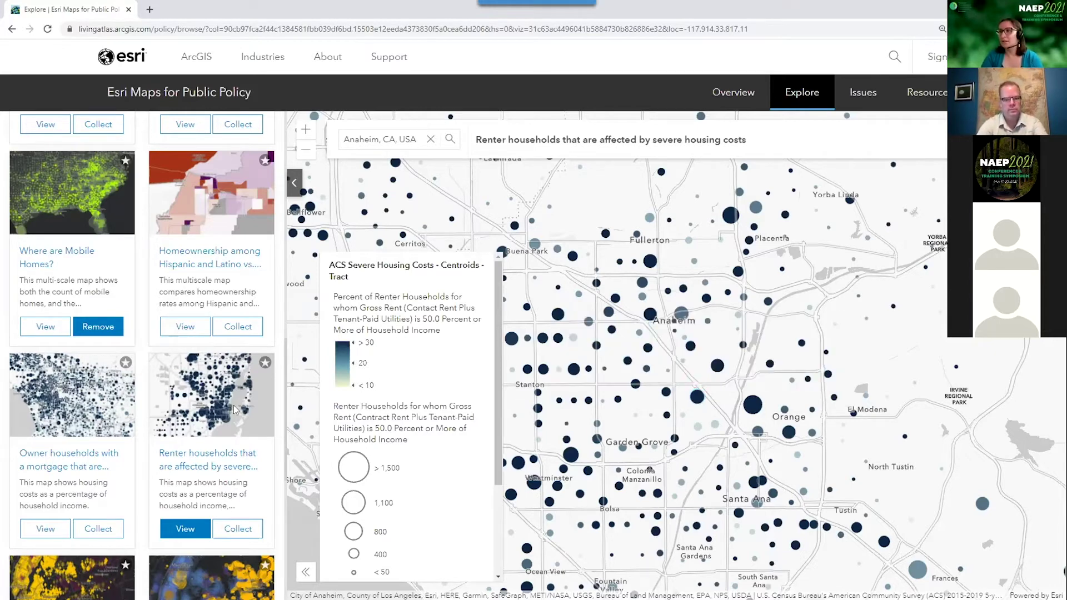
{"action": "left_click", "coordinate": [239, 529]}
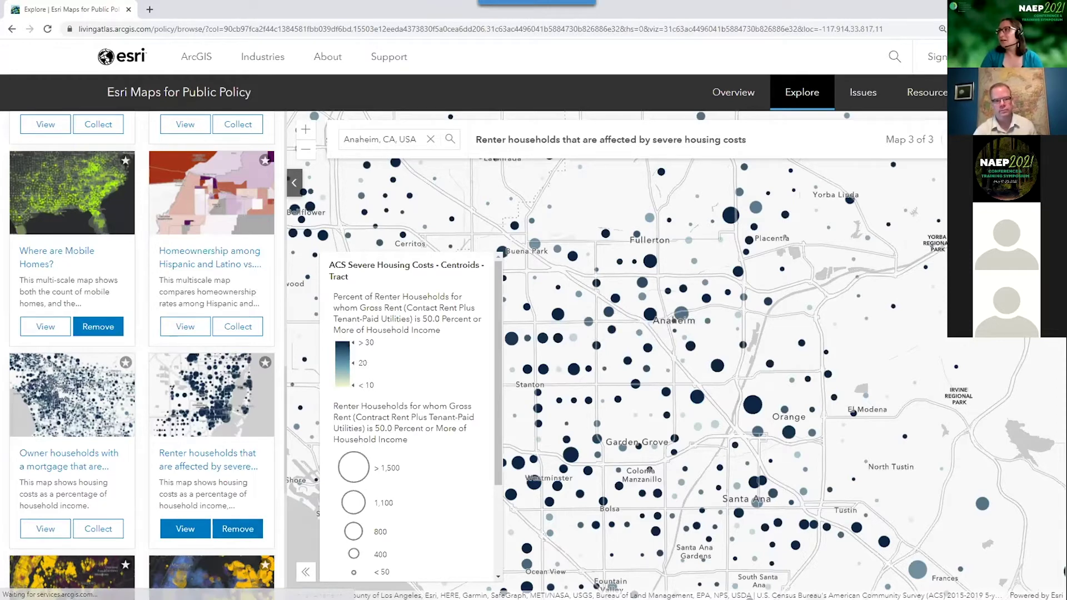
- Reopen the Where are Mobile Homes? map from the collection
{"action": "left_click", "coordinate": [45, 326]}
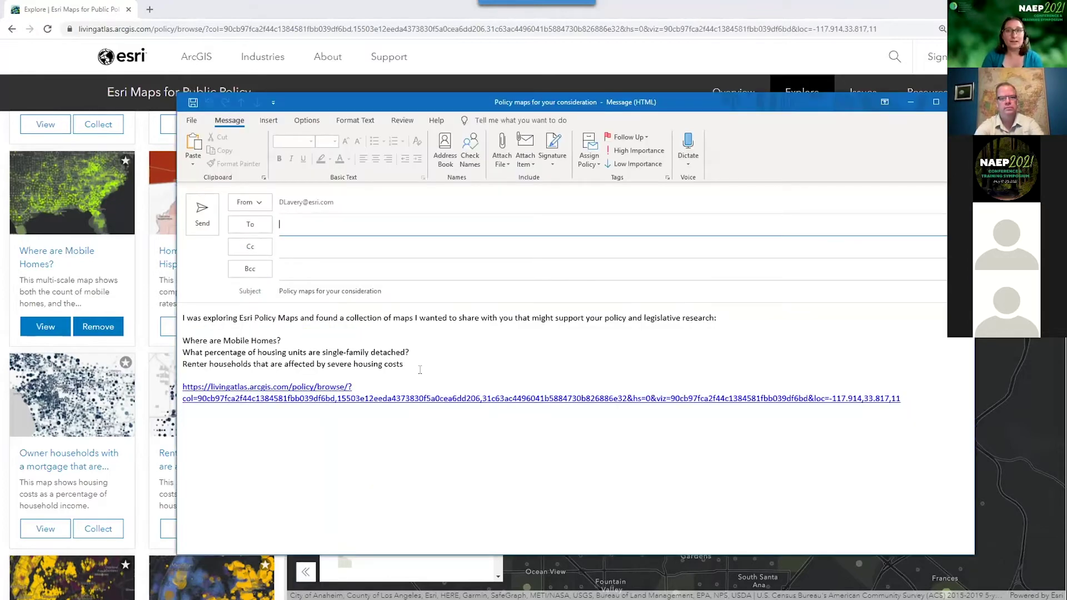
- Close the unsent 'Policy maps for your consideration' draft, answering the save prompt
{"action": "left_click_drag", "start_coordinate": [420, 371], "coordinate": [183, 340]}
{"action": "left_click", "coordinate": [410, 354]}
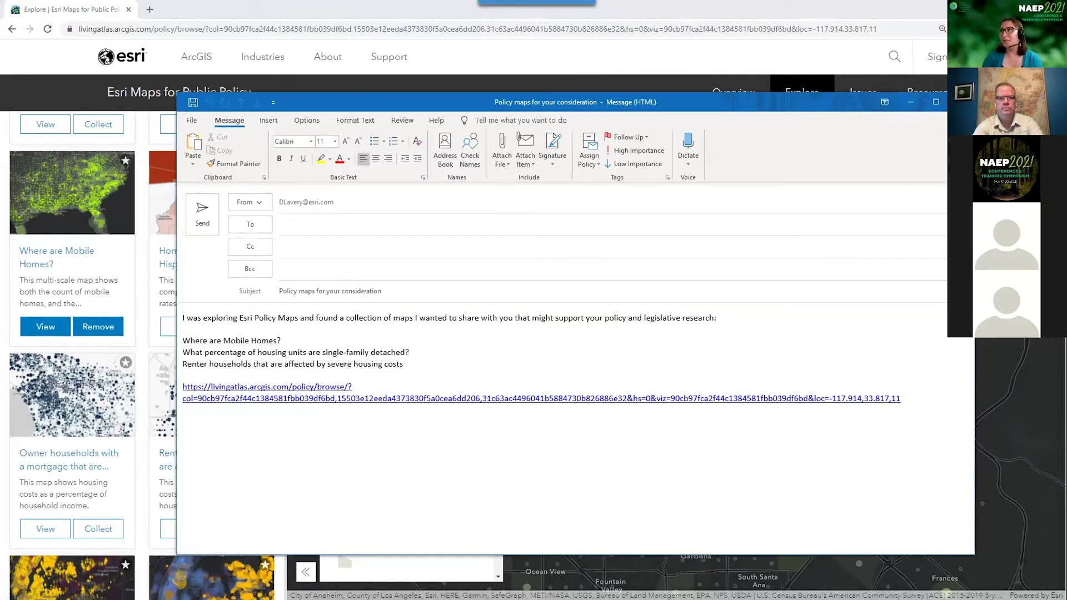
{"action": "key", "text": "Escape"}
{"action": "left_click", "coordinate": [561, 338]}
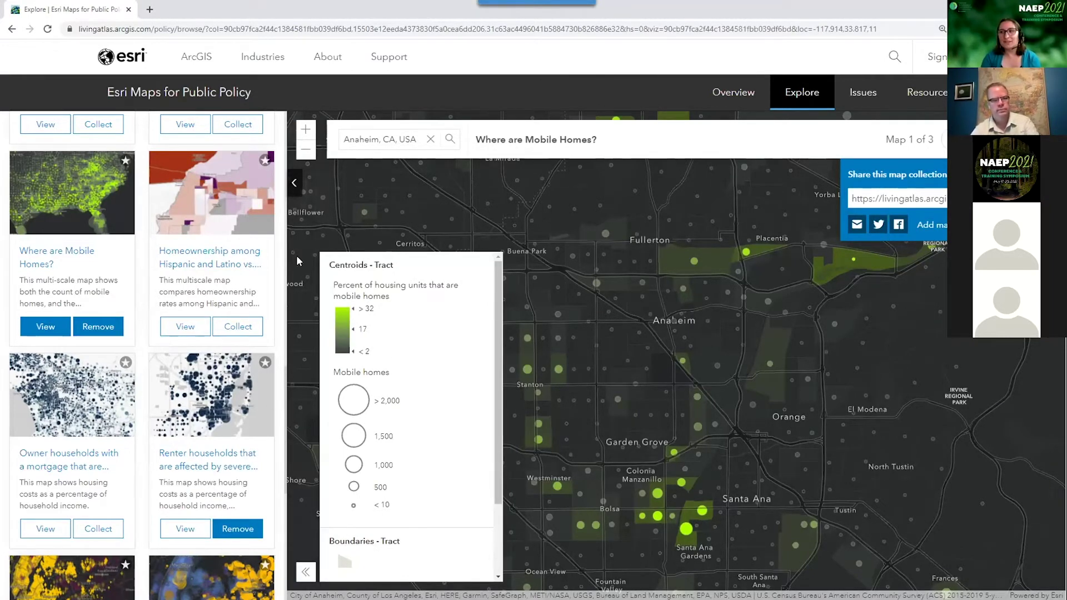
- Scroll the map list up to show My collection of maps (3)
{"action": "left_click_drag", "start_coordinate": [285, 409], "coordinate": [285, 120]}
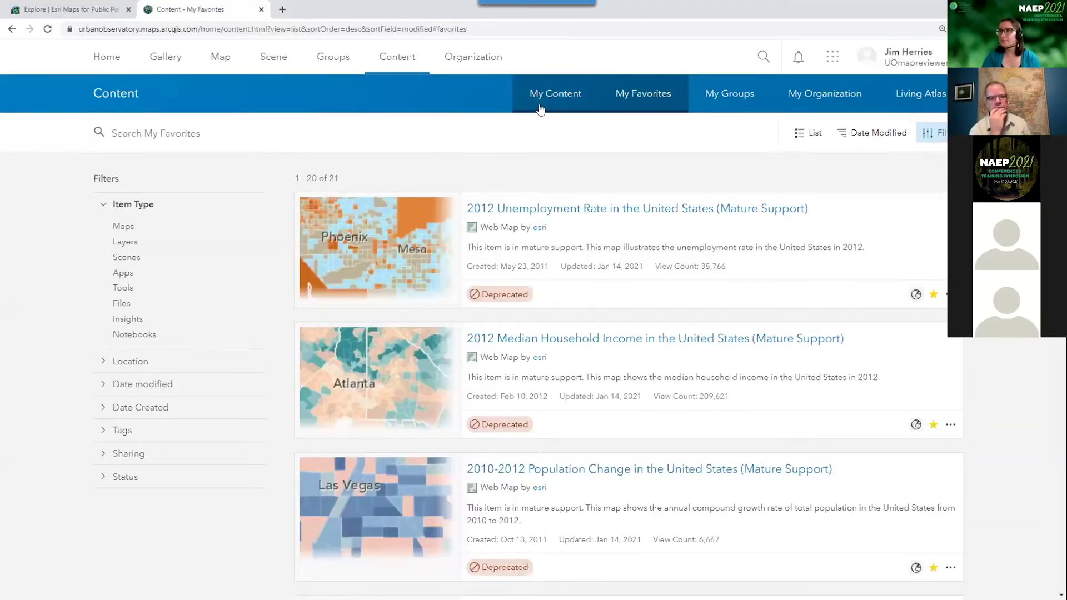
- Return from My Content to My Favorites and sort the favorites by View Count
{"action": "left_click", "coordinate": [555, 97]}
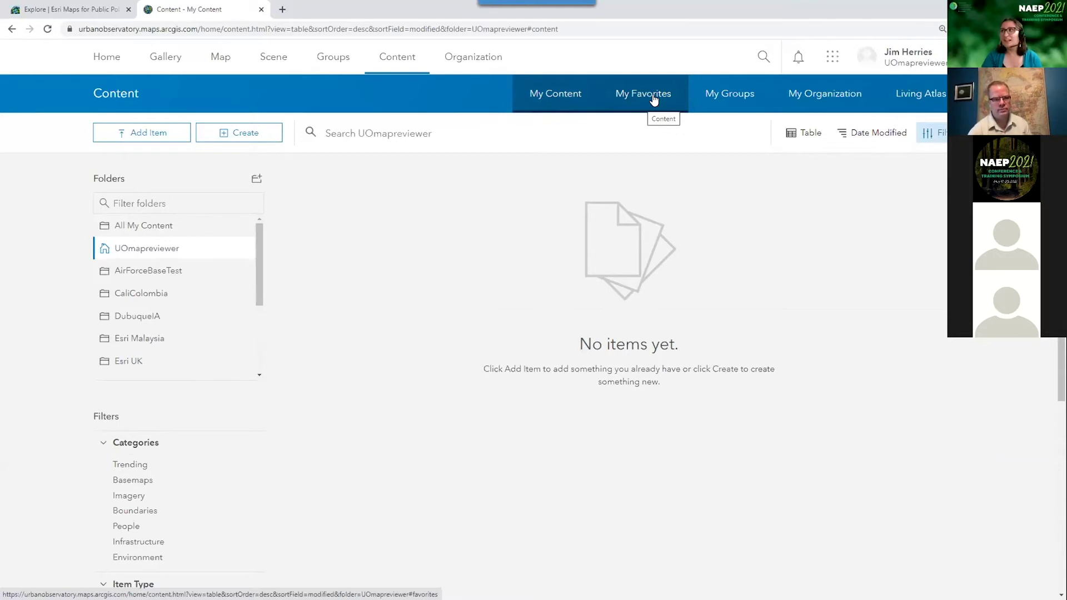
{"action": "left_click", "coordinate": [654, 100]}
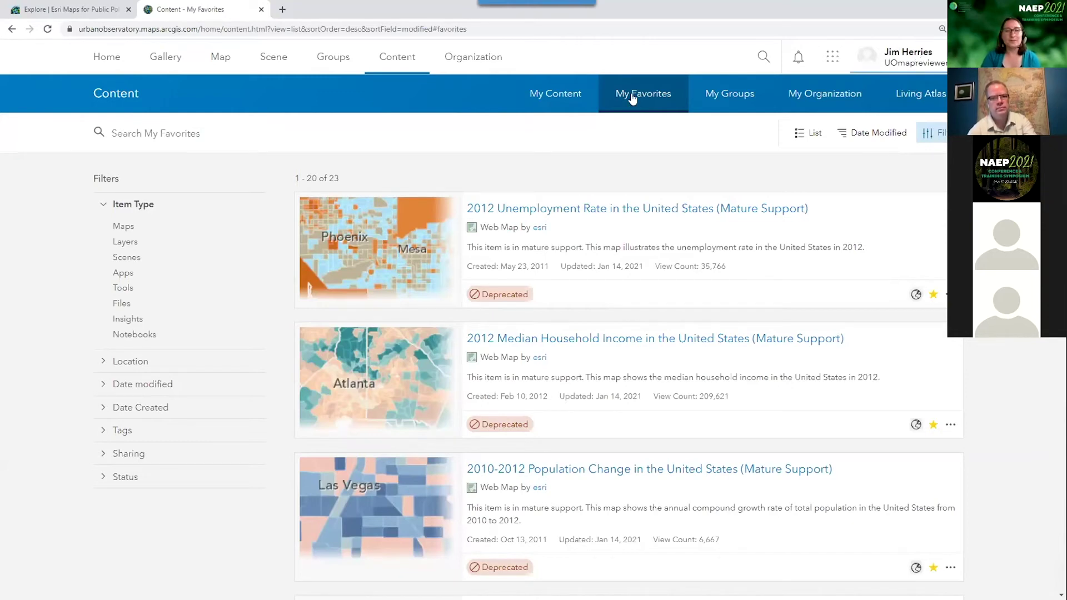
{"action": "scroll", "coordinate": [632, 99], "scroll_direction": "down", "scroll_amount": 5}
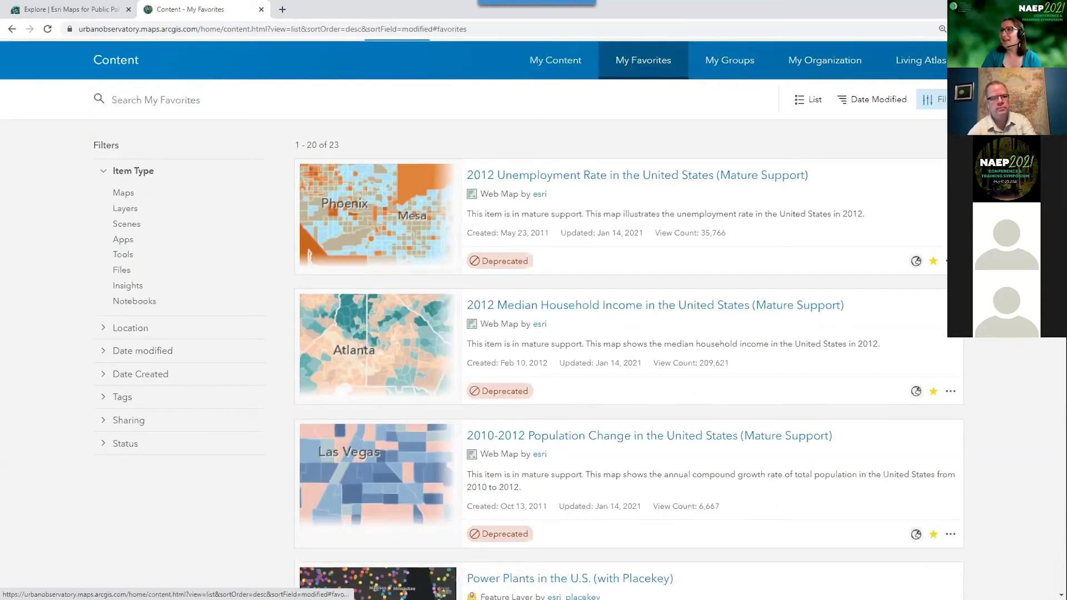
{"action": "scroll", "coordinate": [866, 155], "scroll_direction": "up", "scroll_amount": 5}
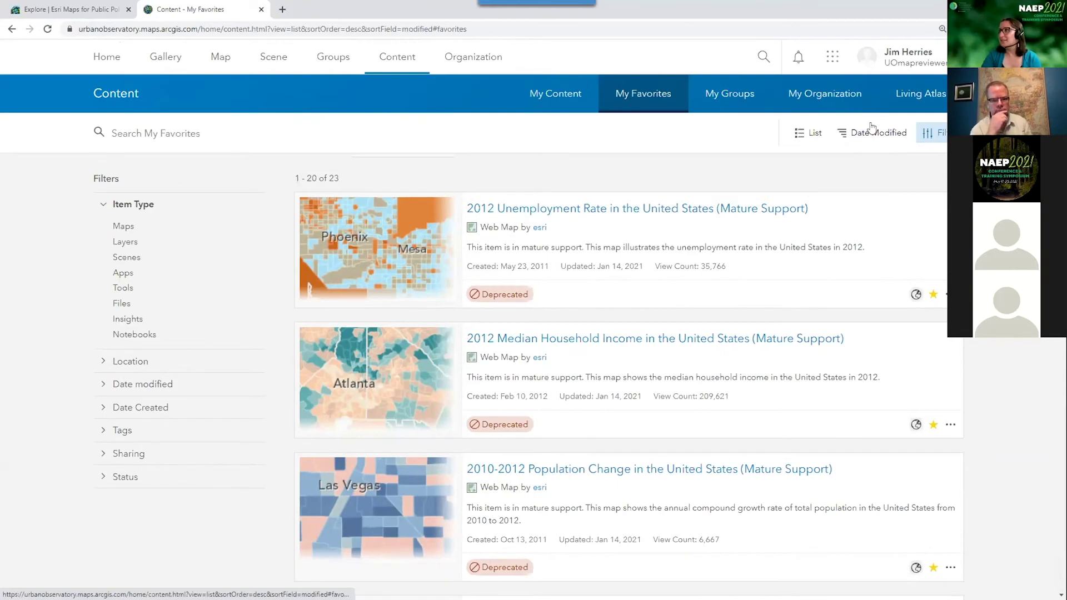
{"action": "left_click", "coordinate": [873, 133]}
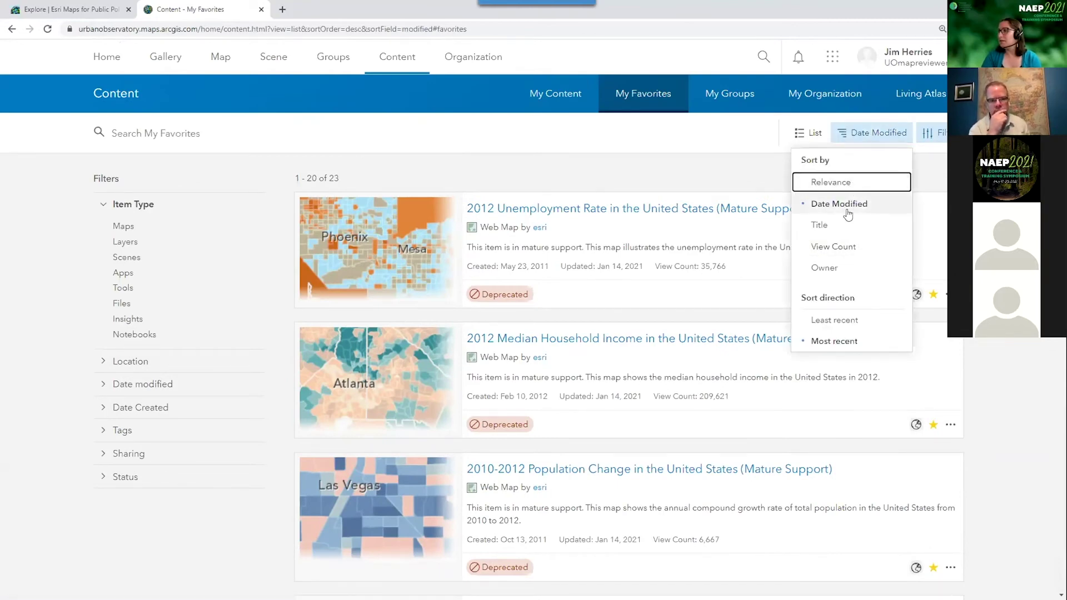
{"action": "left_click", "coordinate": [836, 246]}
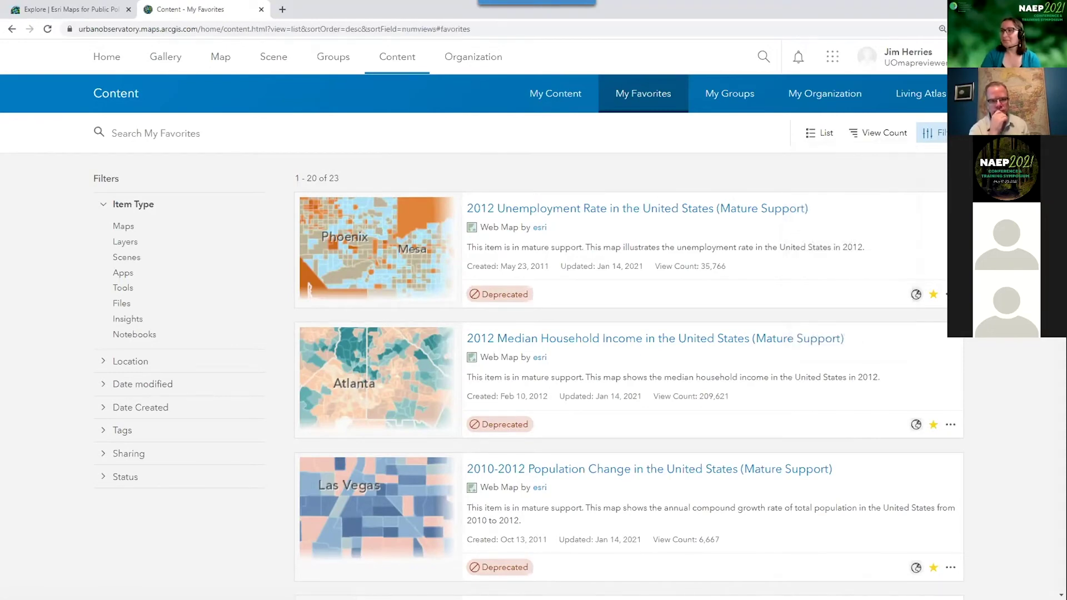
- Scroll the sorted favorites and open How Long are People Living? in a new tab
{"action": "scroll", "coordinate": [628, 319], "scroll_direction": "down", "scroll_amount": 6}
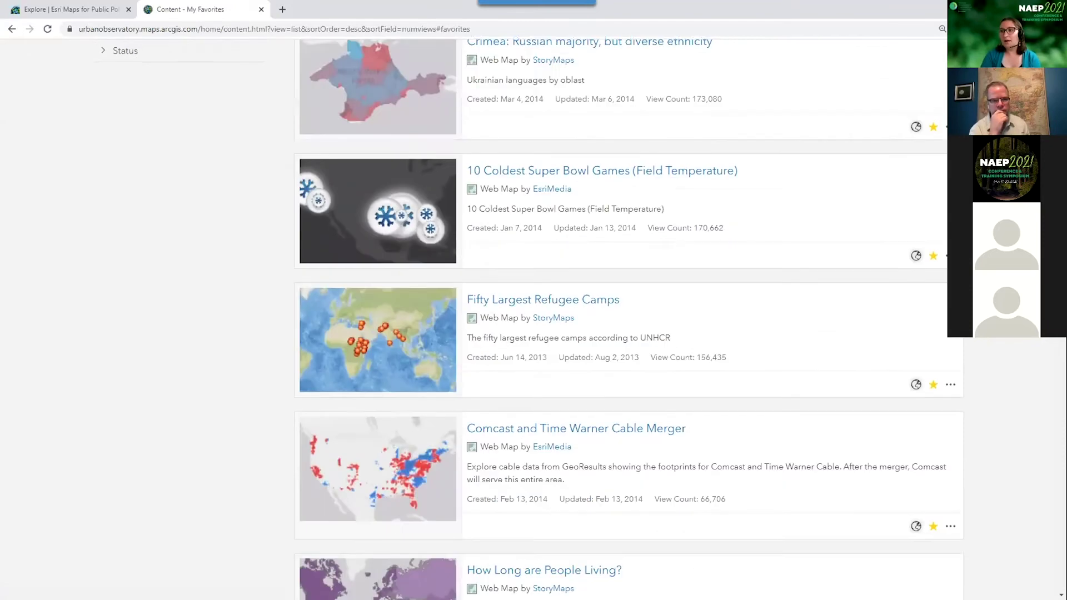
{"action": "scroll", "coordinate": [627, 319], "scroll_direction": "down", "scroll_amount": 5}
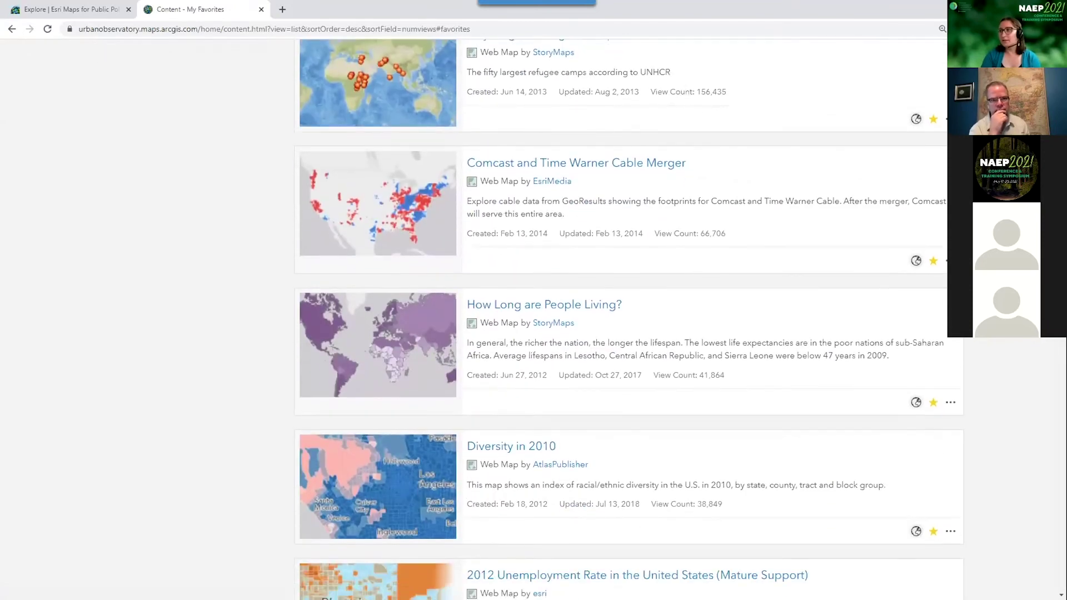
{"action": "scroll", "coordinate": [627, 320], "scroll_direction": "down", "scroll_amount": 3}
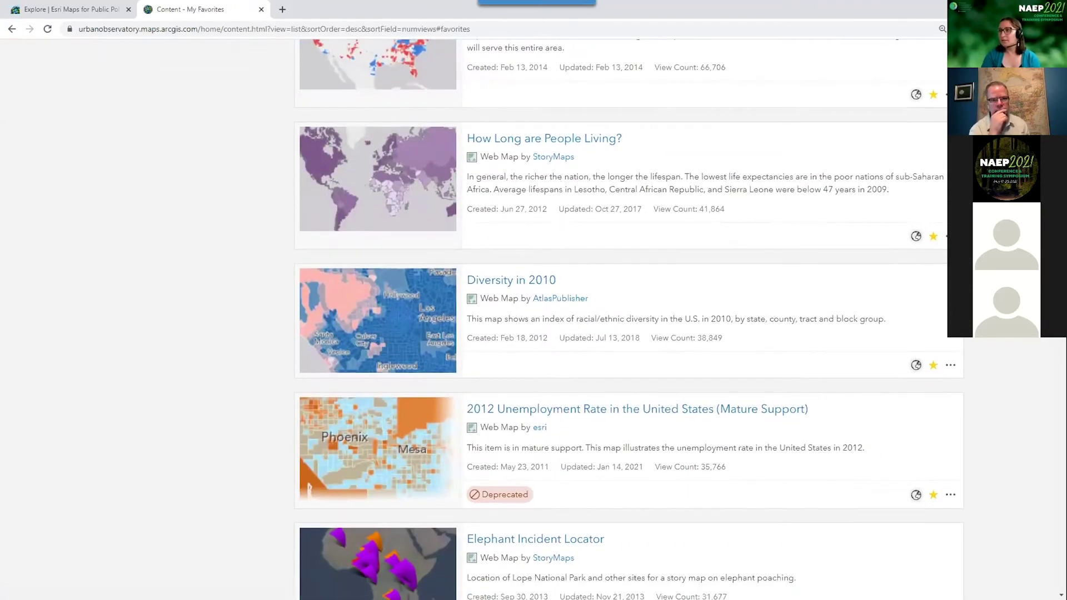
{"action": "scroll", "coordinate": [628, 319], "scroll_direction": "down", "scroll_amount": 1}
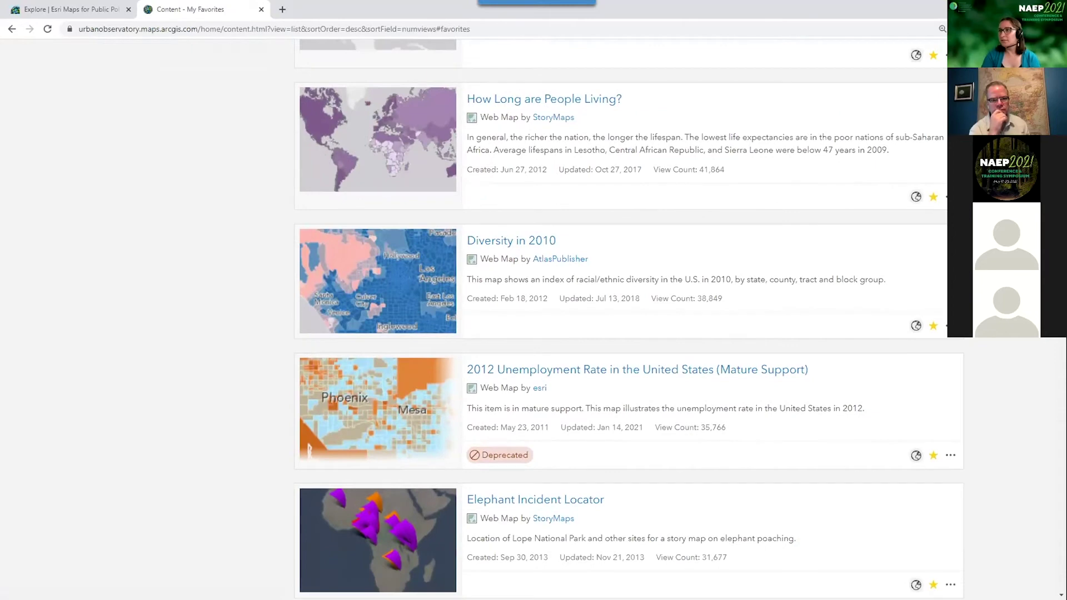
{"action": "scroll", "coordinate": [552, 212], "scroll_direction": "up", "scroll_amount": 3}
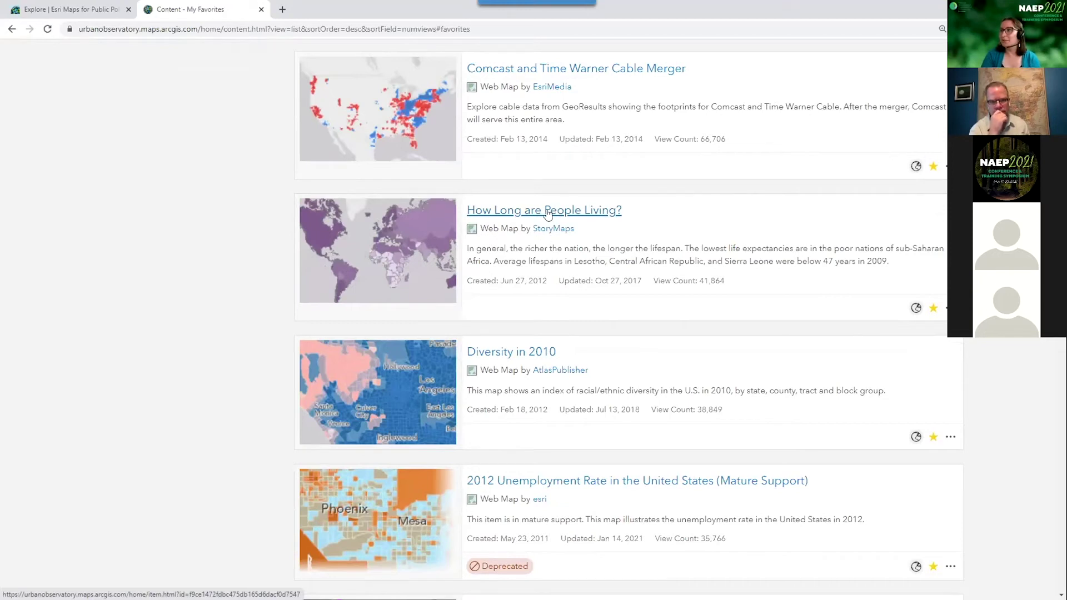
{"action": "right_click", "coordinate": [547, 213]}
{"action": "left_click", "coordinate": [577, 218]}
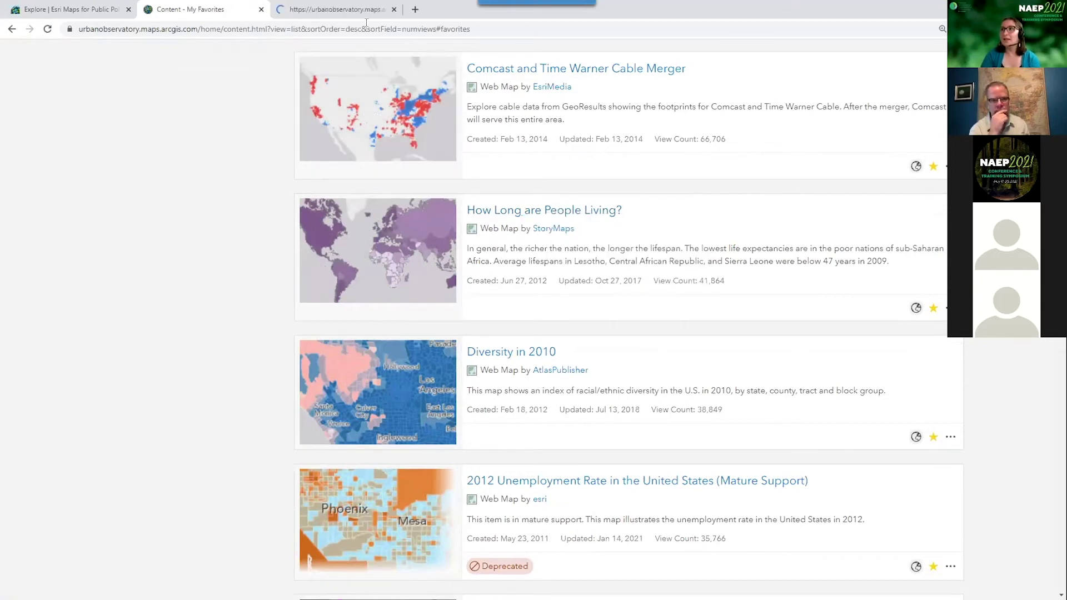
- Check the lifespan map item's sharing settings and available web-app types, then return to the mobile-homes map
{"action": "key", "text": "ctrl+Tab"}
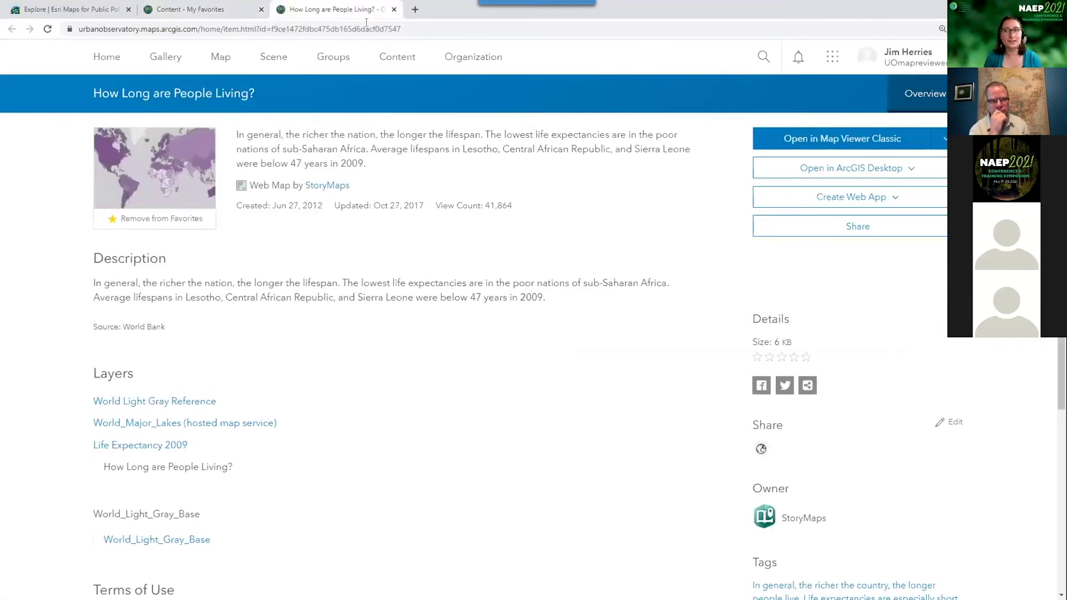
{"action": "left_click", "coordinate": [893, 228]}
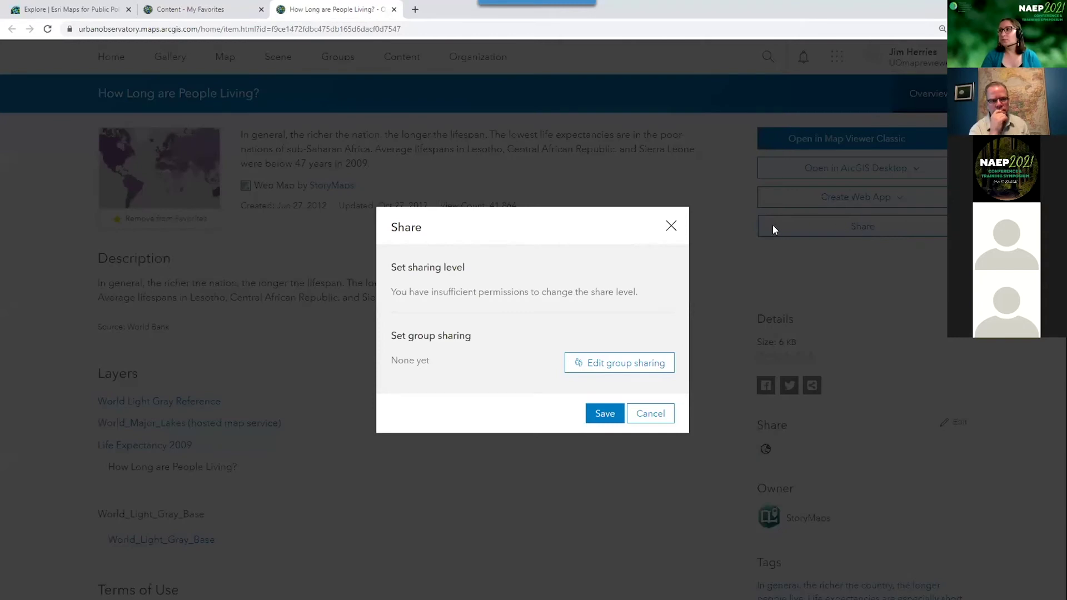
{"action": "left_click", "coordinate": [670, 225]}
{"action": "left_click", "coordinate": [910, 200]}
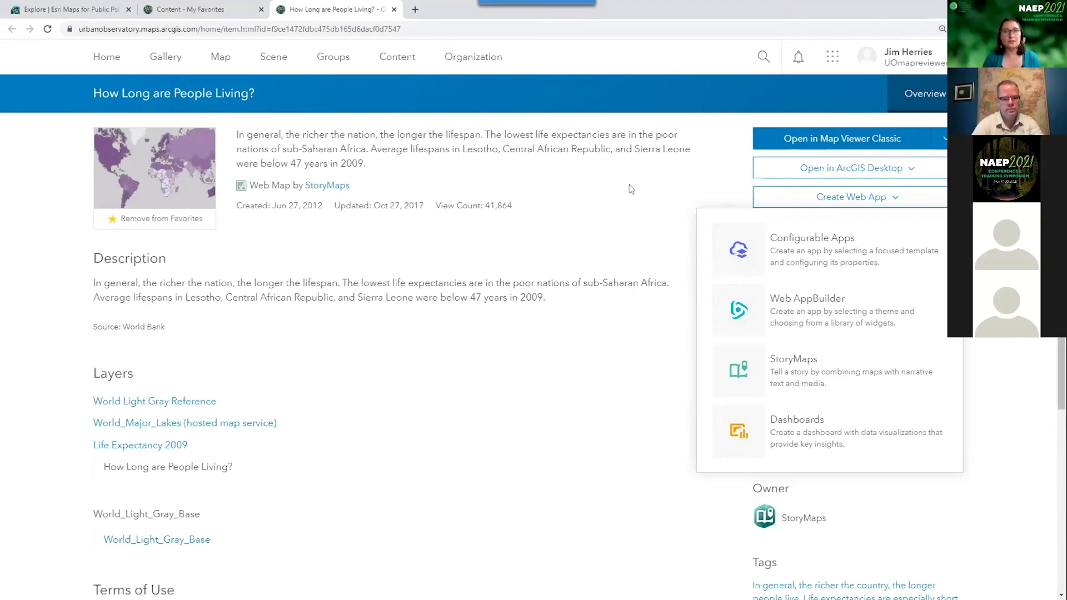
{"action": "key", "text": "ctrl+1"}
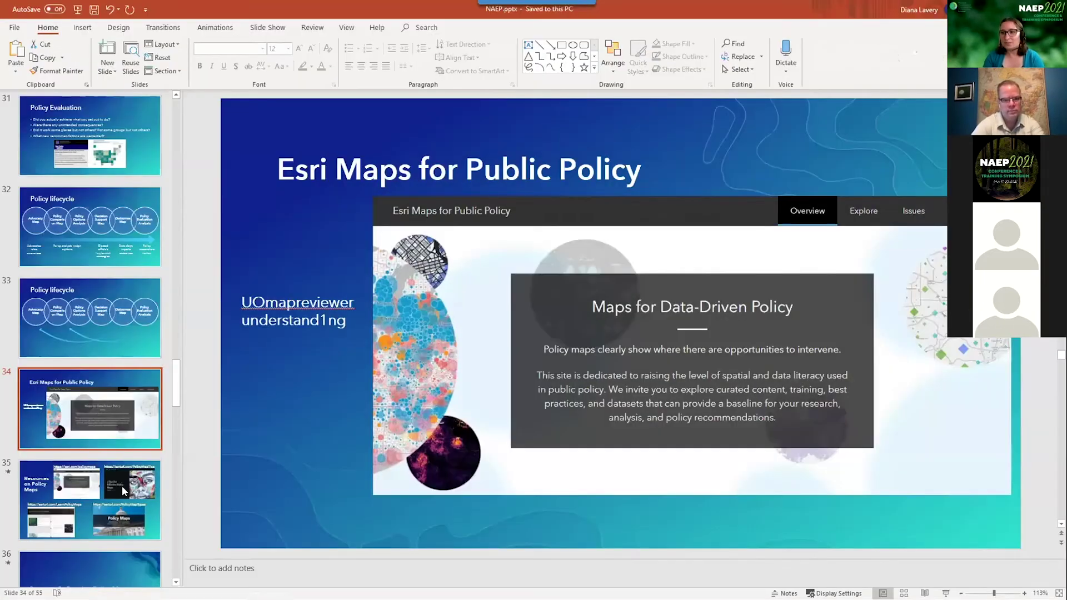
- Go to slide 35, Resources on Policy Maps, and narrow the thumbnail pane to enlarge the slide
{"action": "left_click", "coordinate": [122, 486]}
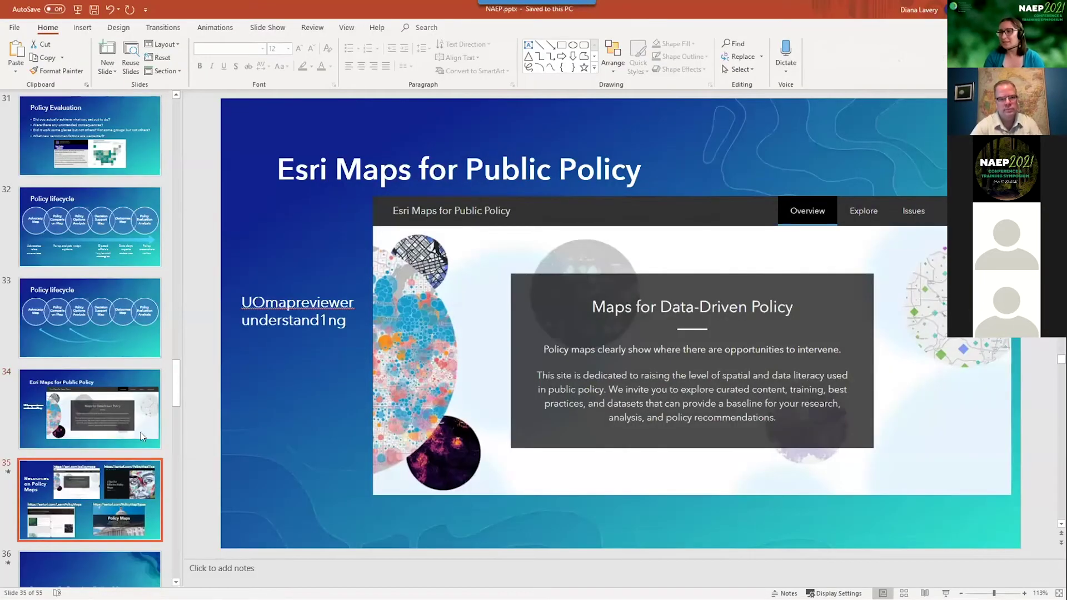
{"action": "left_click_drag", "start_coordinate": [173, 354], "coordinate": [79, 349]}
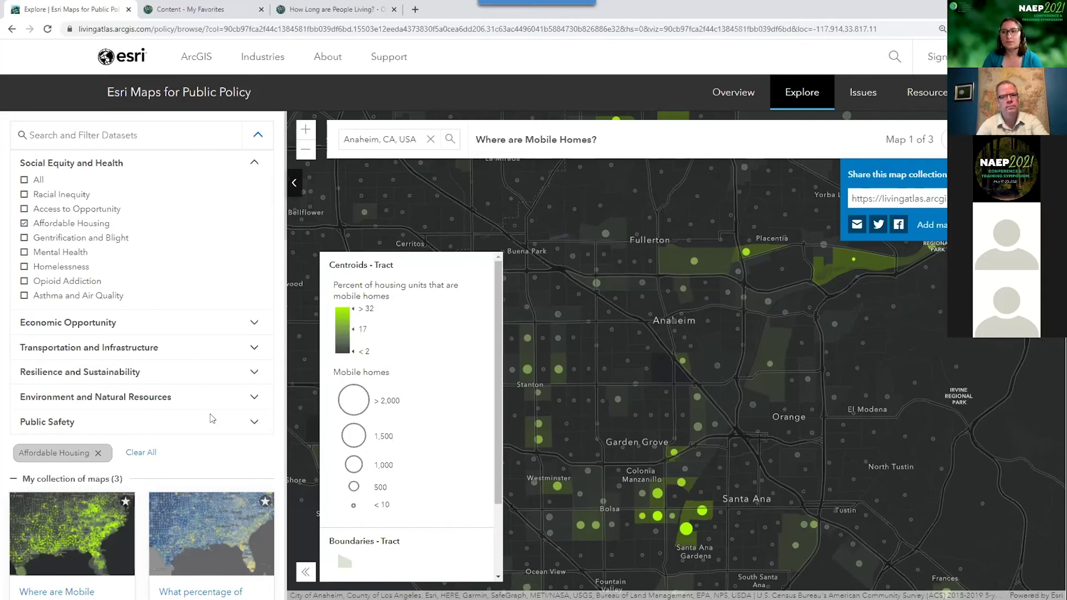
{"action": "scroll", "coordinate": [270, 394], "scroll_direction": "down", "scroll_amount": 12}
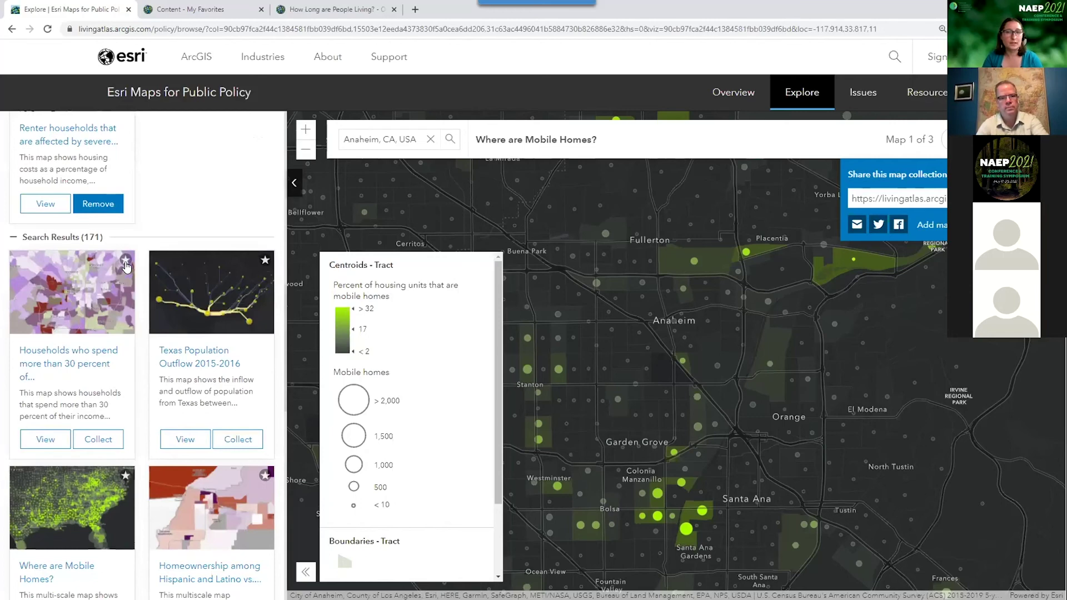
{"action": "scroll", "coordinate": [225, 256], "scroll_direction": "up", "scroll_amount": 4}
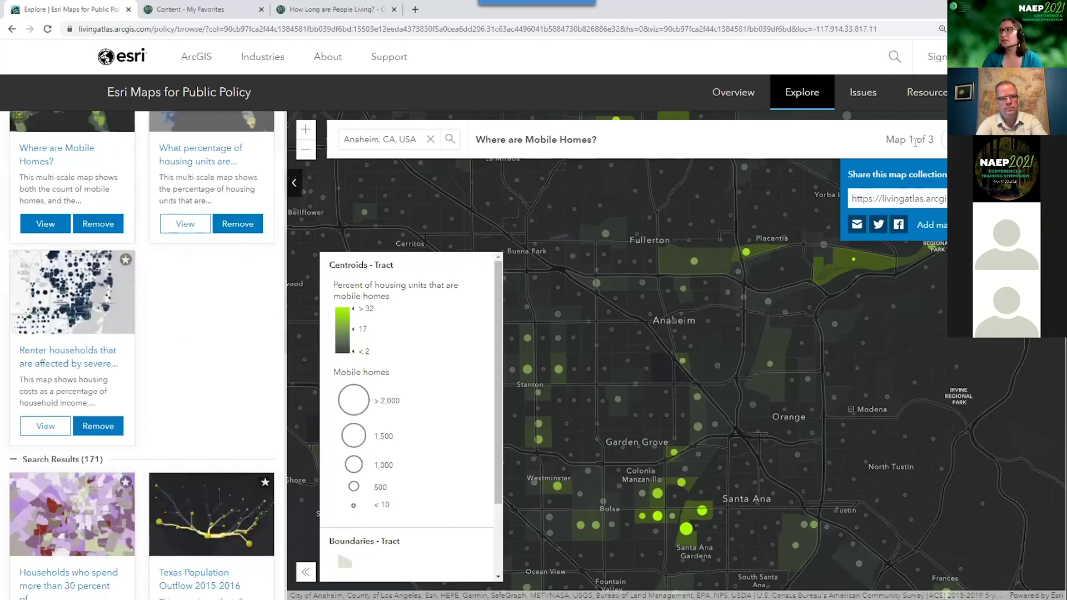
{"action": "left_click_drag", "start_coordinate": [929, 137], "coordinate": [894, 137]}
{"action": "left_click", "coordinate": [887, 138]}
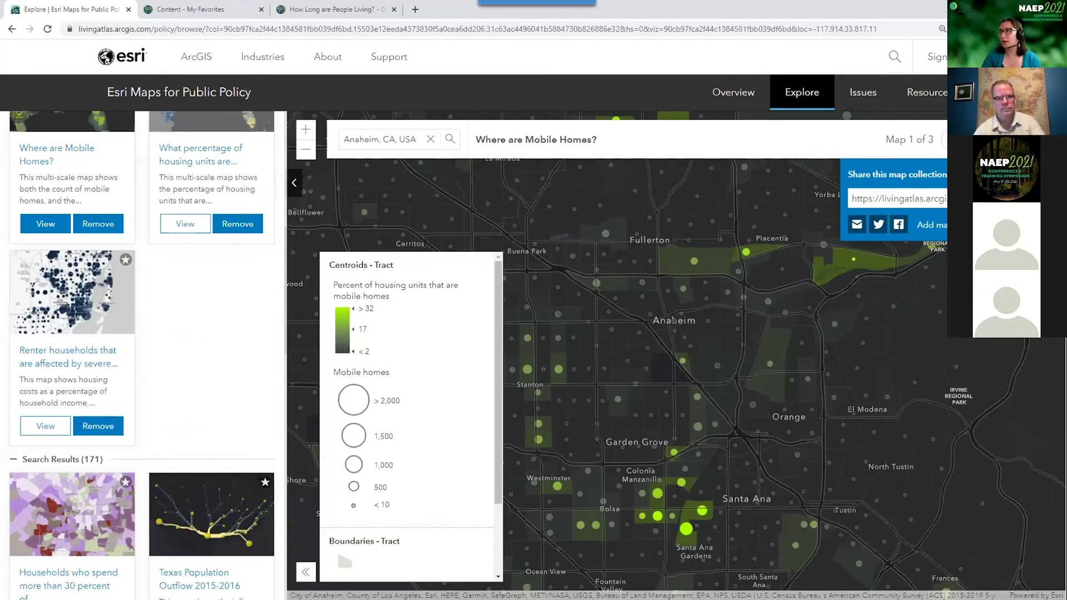
{"action": "key", "text": "ctrl+Tab"}
{"action": "scroll", "coordinate": [613, 107], "scroll_direction": "up", "scroll_amount": 10}
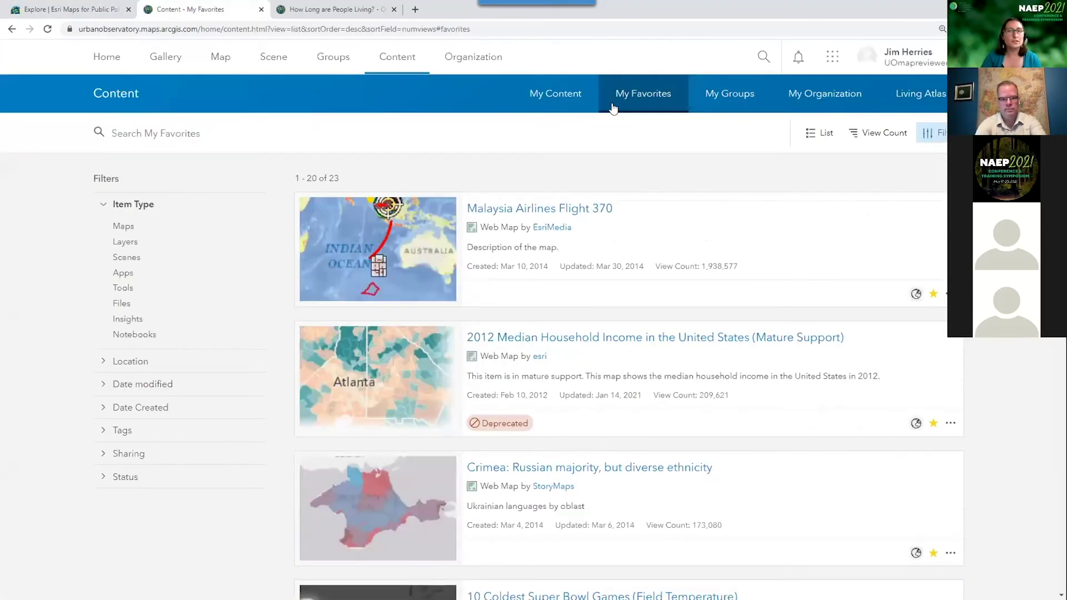
{"action": "key", "text": "ctrl+shift+Tab"}
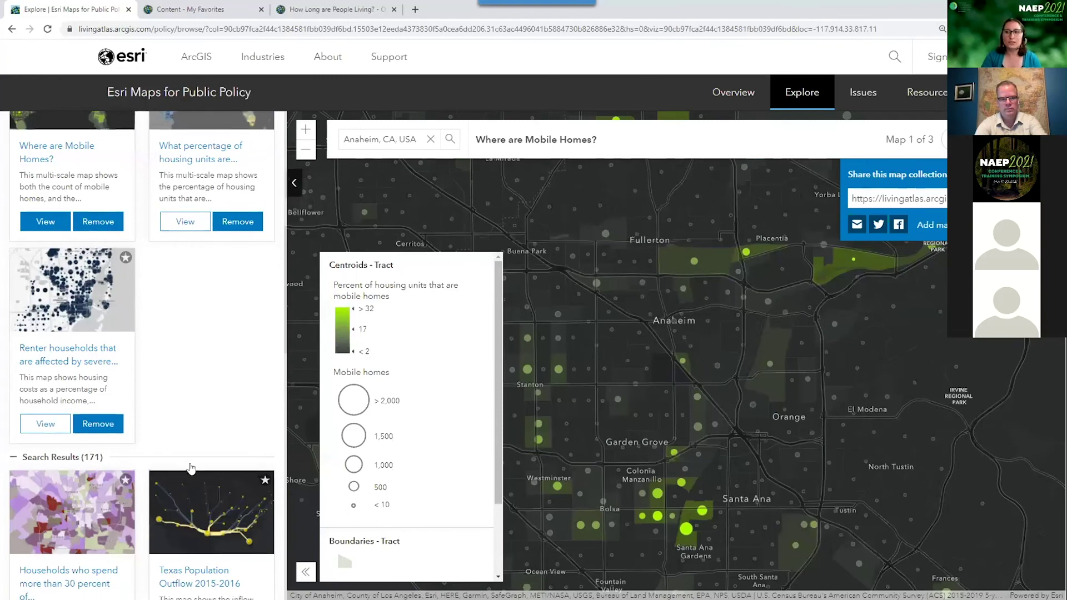
{"action": "scroll", "coordinate": [266, 317], "scroll_direction": "down", "scroll_amount": 3}
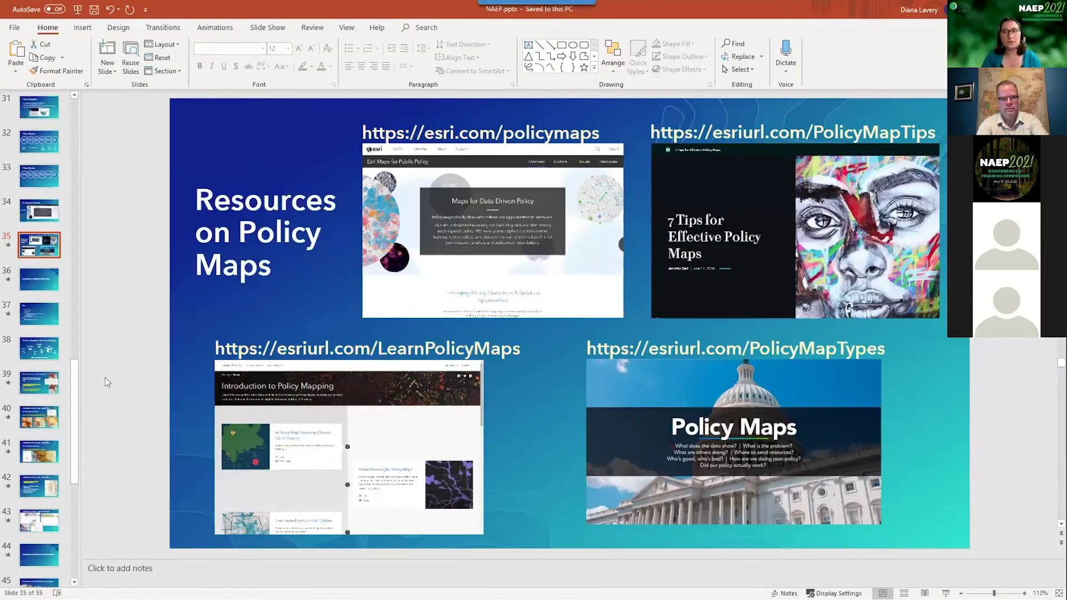
- Shrink the thumbnail pane further so the Resources on Policy Maps slide fills more of the window
{"action": "left_click_drag", "start_coordinate": [80, 328], "coordinate": [64, 326]}
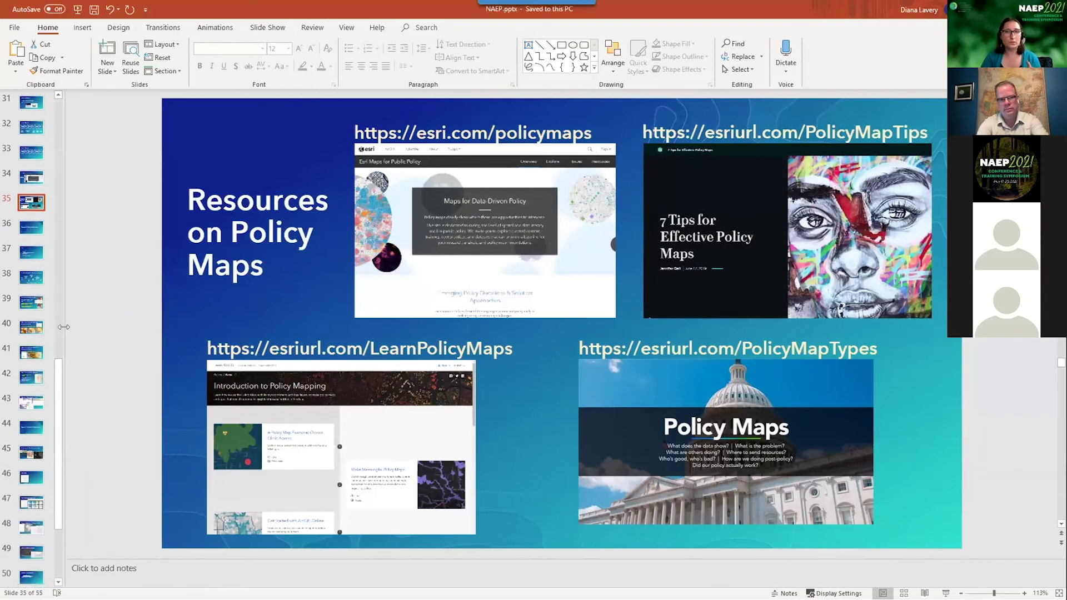